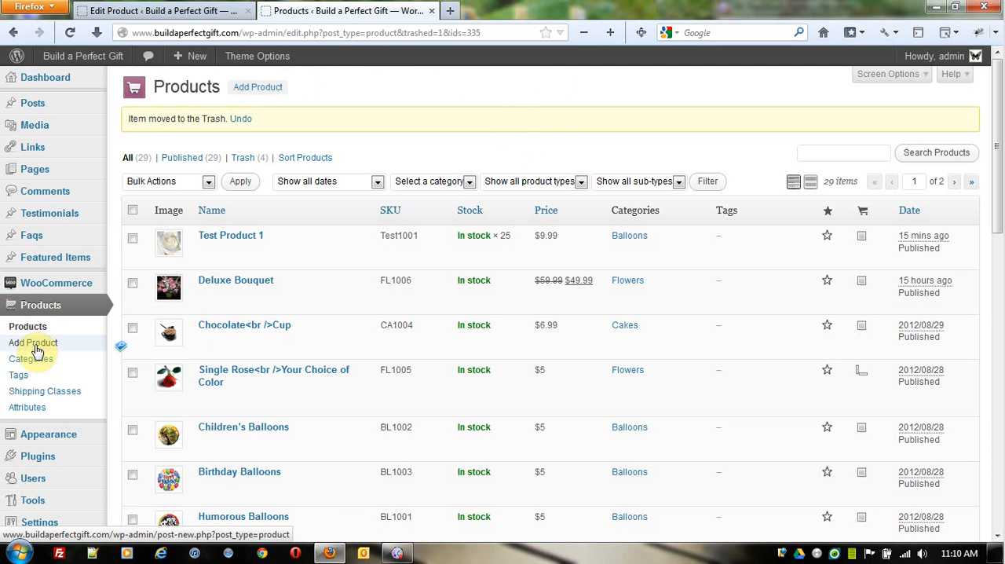
Step: Start a new product and name it "Test Varaiable Product"
{"action": "left_click", "coordinate": [266, 93]}
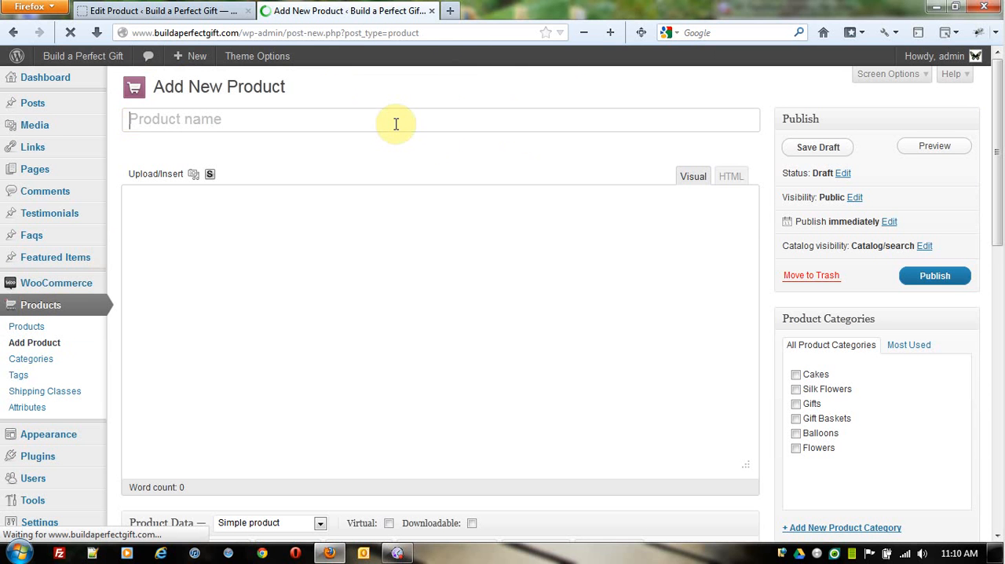
{"action": "type", "text": "Test V"}
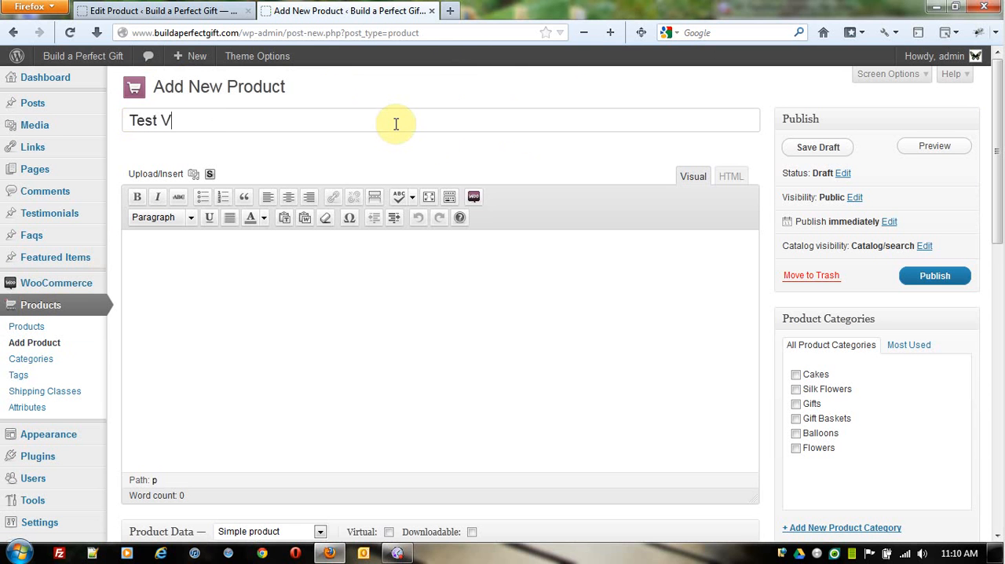
{"action": "type", "text": "araiable Product"}
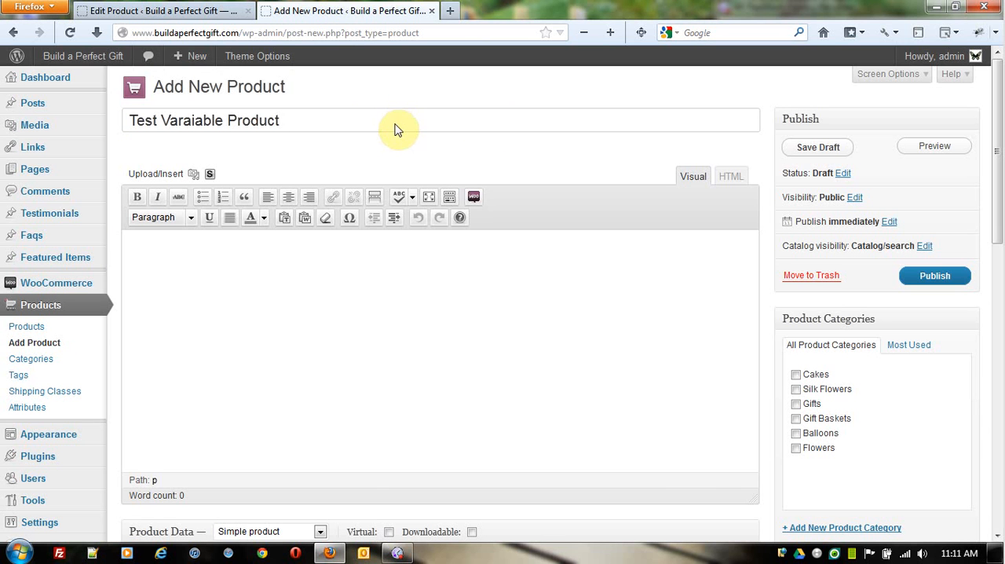
Step: Enter "This is a variable test product." as the product's main description
{"action": "scroll", "coordinate": [396, 130], "scroll_direction": "down", "scroll_amount": 10}
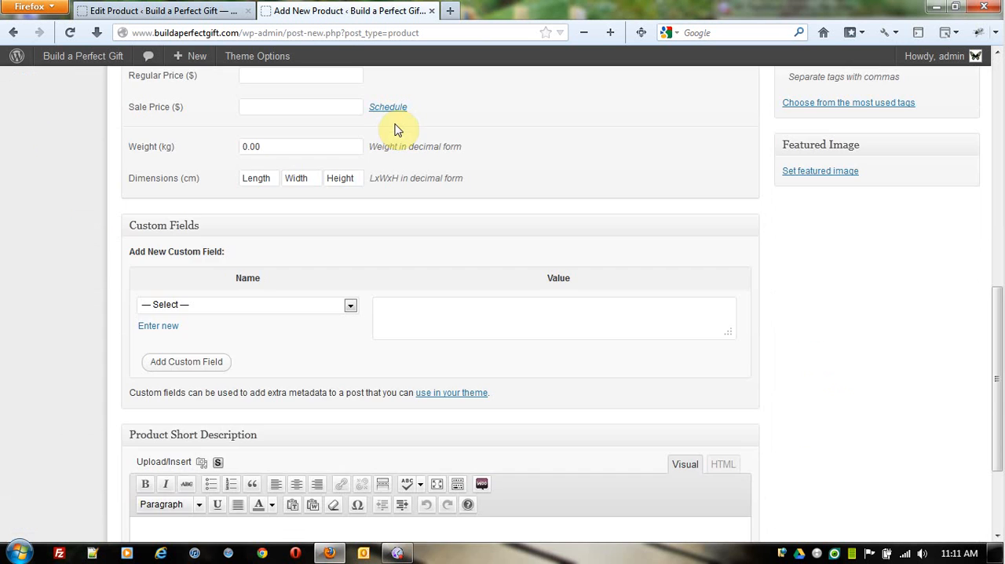
{"action": "scroll", "coordinate": [395, 184], "scroll_direction": "up", "scroll_amount": 10}
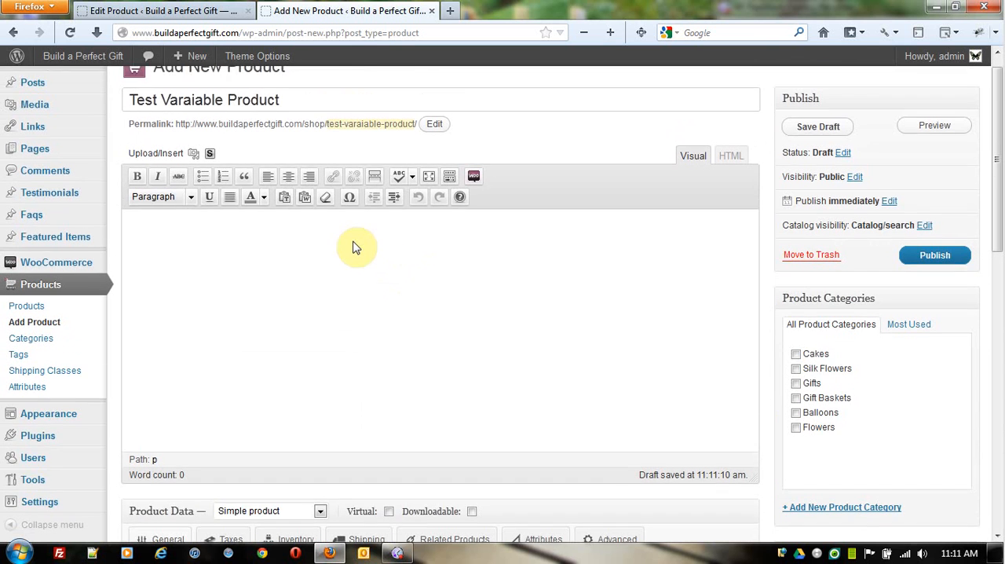
{"action": "type", "text": "This"}
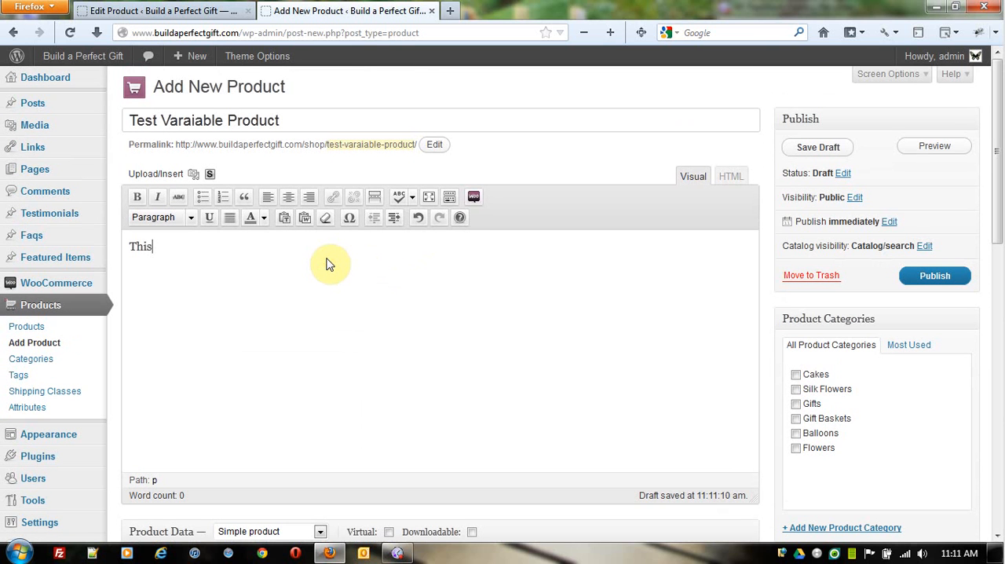
{"action": "type", "text": " is a variable test prod"}
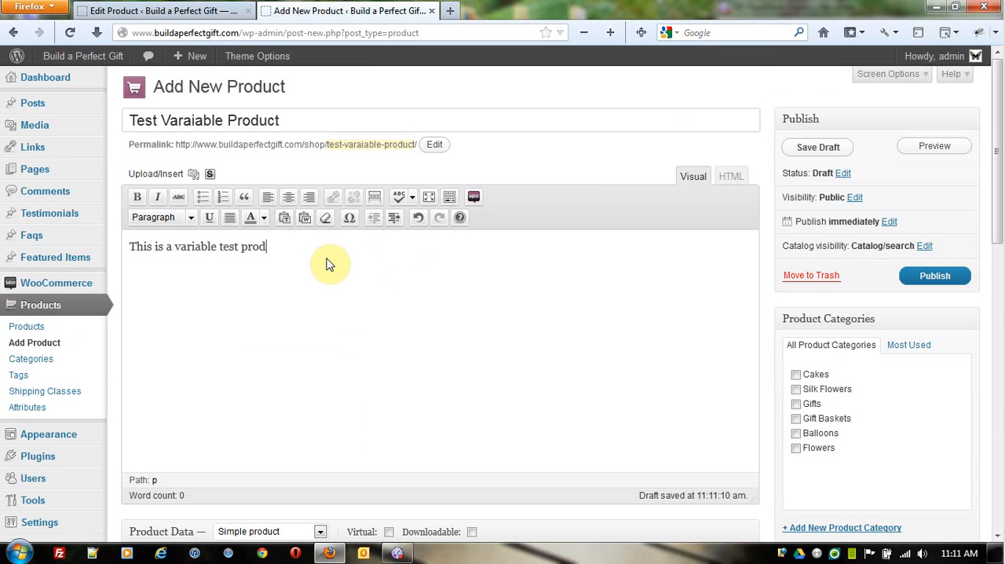
{"action": "type", "text": "uct."}
Step: Set the product's SKU to TS1003
{"action": "scroll", "coordinate": [338, 306], "scroll_direction": "down", "scroll_amount": 4}
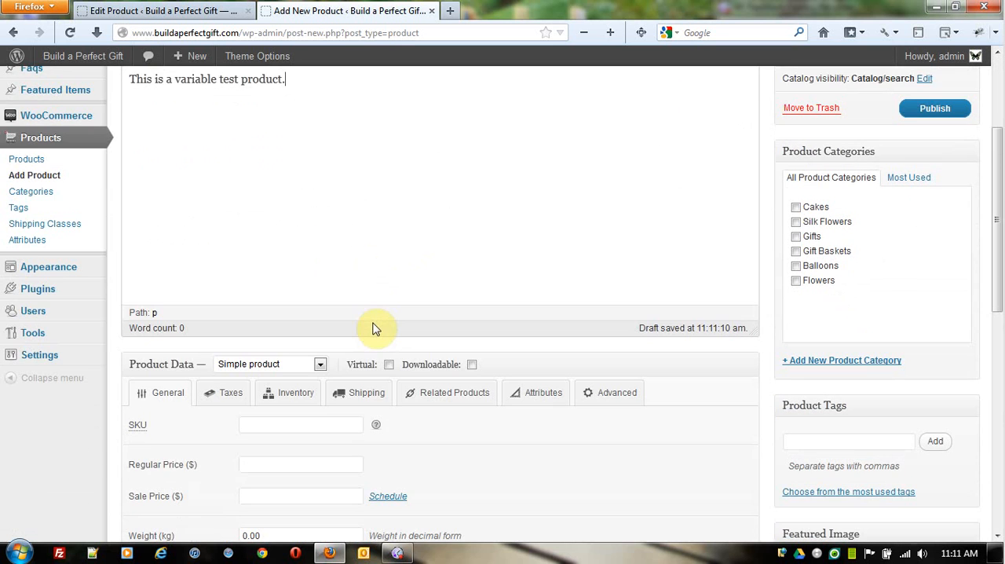
{"action": "scroll", "coordinate": [376, 328], "scroll_direction": "down", "scroll_amount": 4}
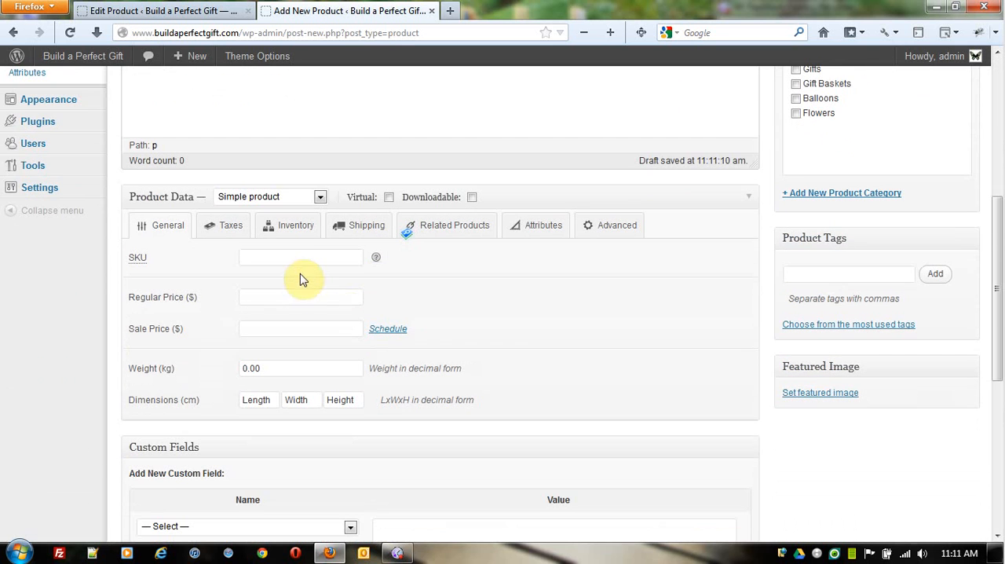
{"action": "left_click", "coordinate": [303, 261]}
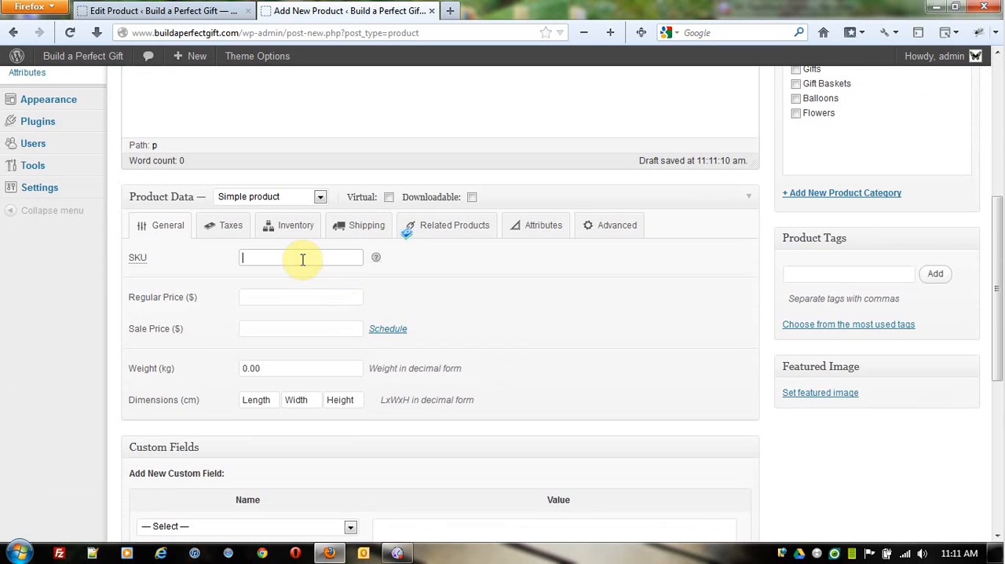
{"action": "type", "text": "TS1002"}
{"action": "key", "text": "BackSpace"}
{"action": "type", "text": "3"}
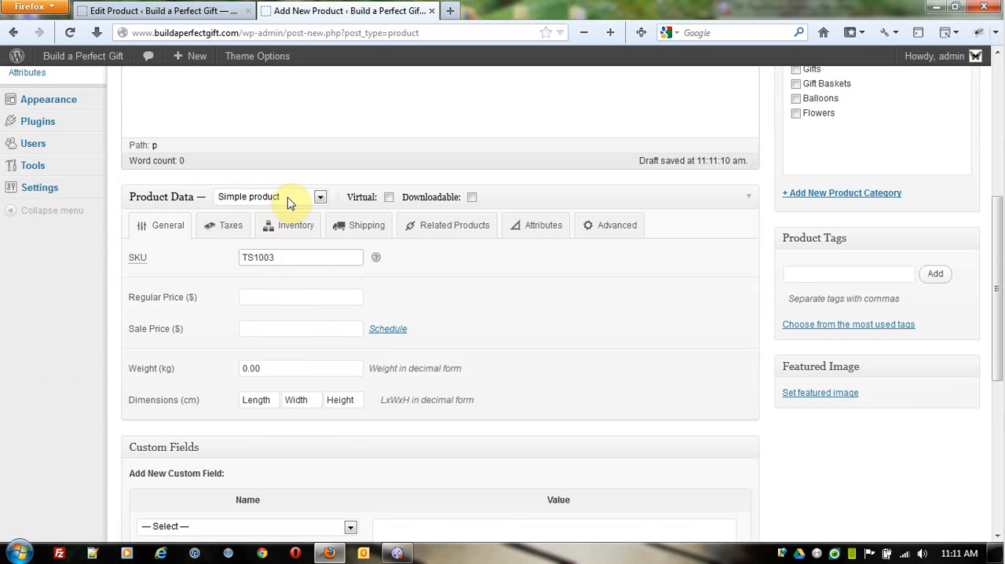
Step: Change the product type to Variable product and assign the product to the Gift Baskets category
{"action": "left_click", "coordinate": [319, 197]}
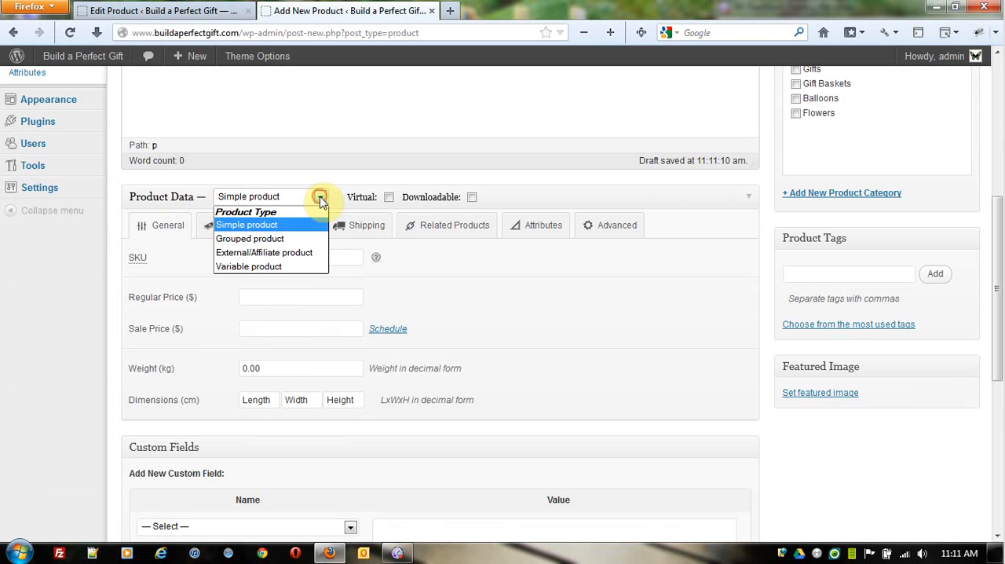
{"action": "left_click", "coordinate": [309, 269]}
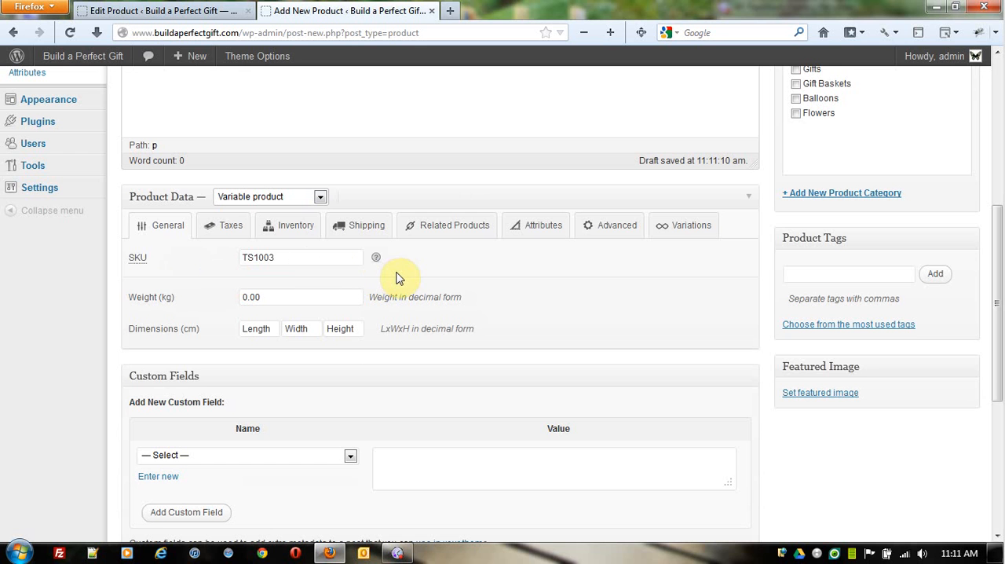
{"action": "scroll", "coordinate": [424, 285], "scroll_direction": "up", "scroll_amount": 2}
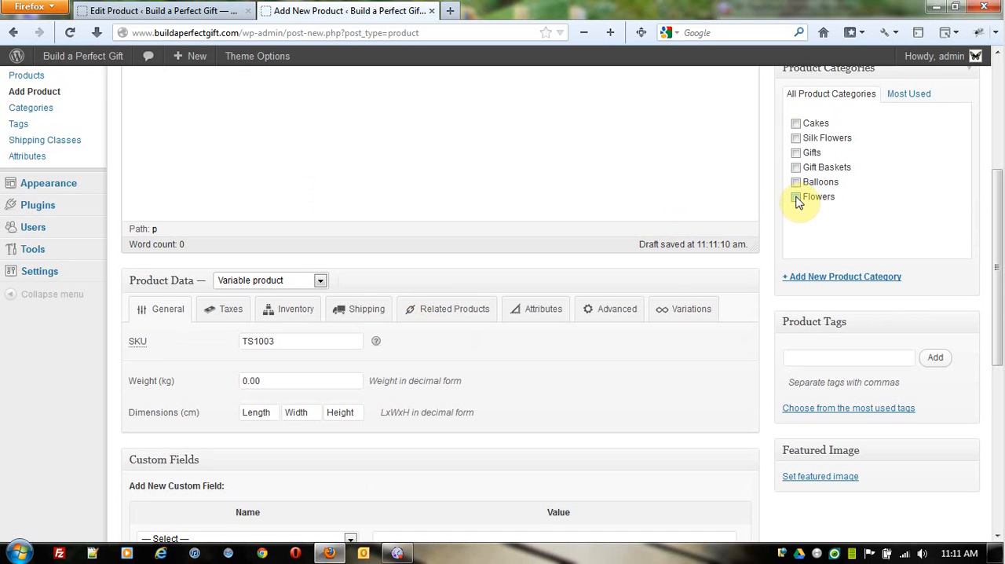
{"action": "left_click", "coordinate": [796, 167]}
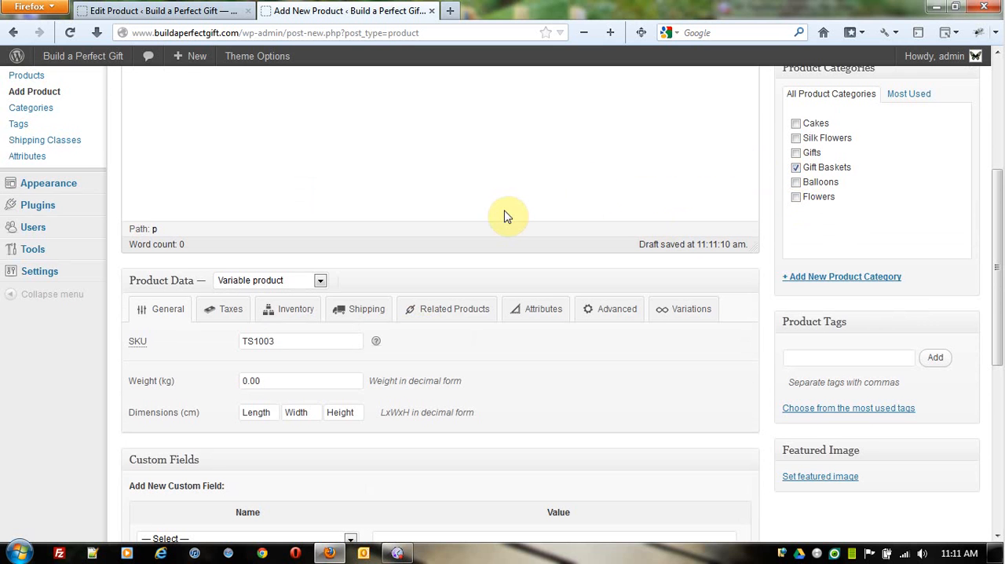
Step: Check the product's variations section, and add a blank custom product attribute to the product
{"action": "scroll", "coordinate": [485, 224], "scroll_direction": "down", "scroll_amount": 2}
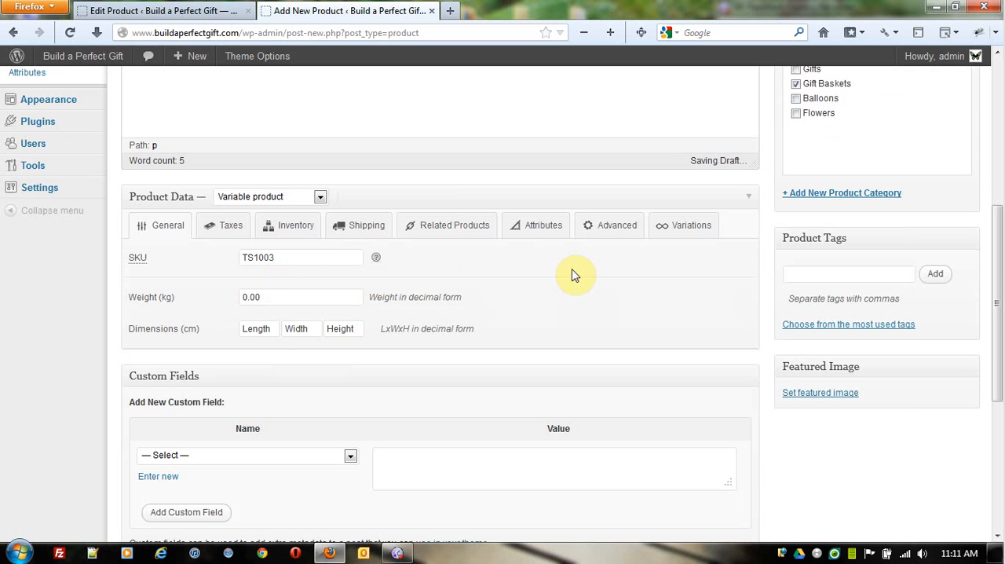
{"action": "left_click", "coordinate": [685, 228]}
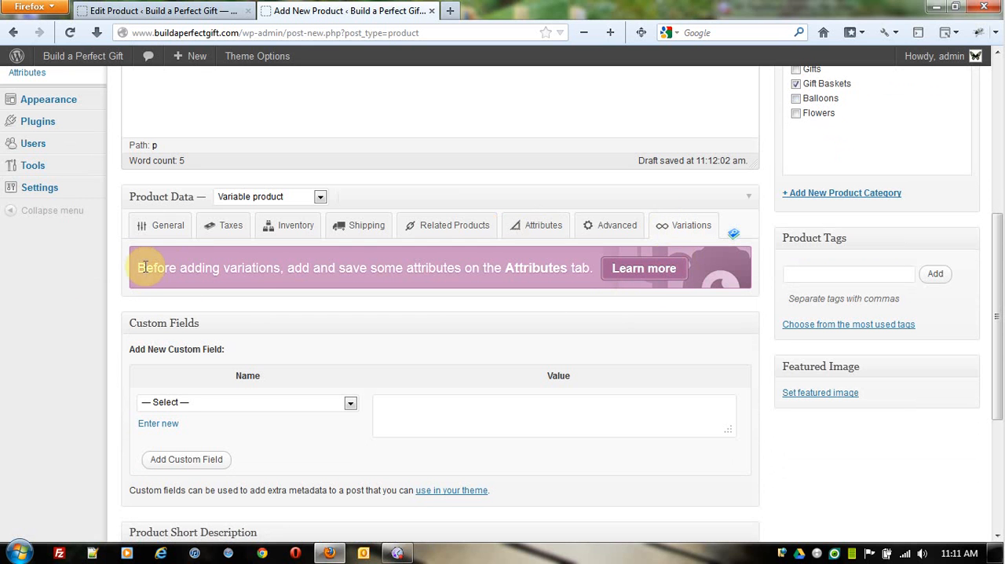
{"action": "left_click", "coordinate": [542, 230]}
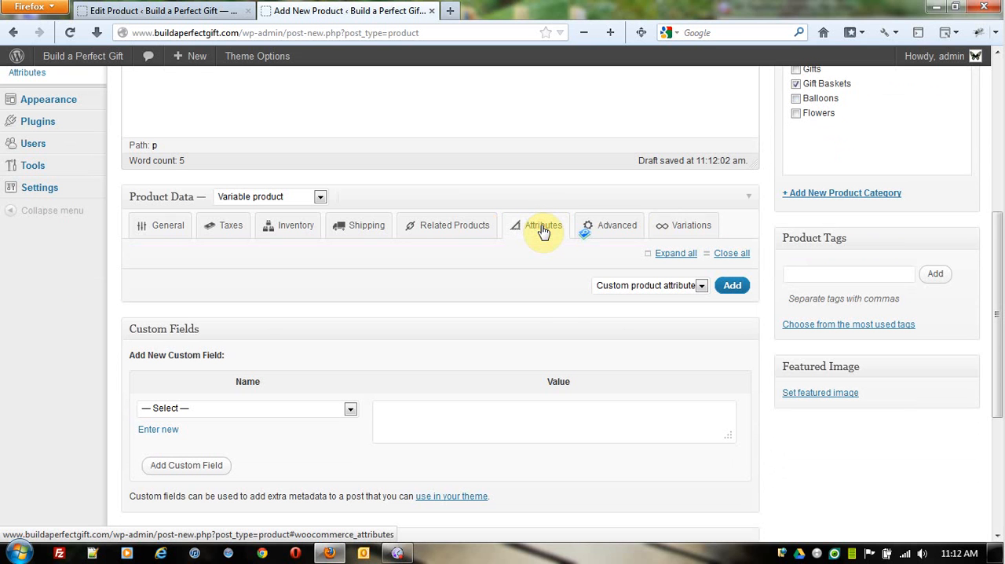
{"action": "left_click", "coordinate": [701, 286]}
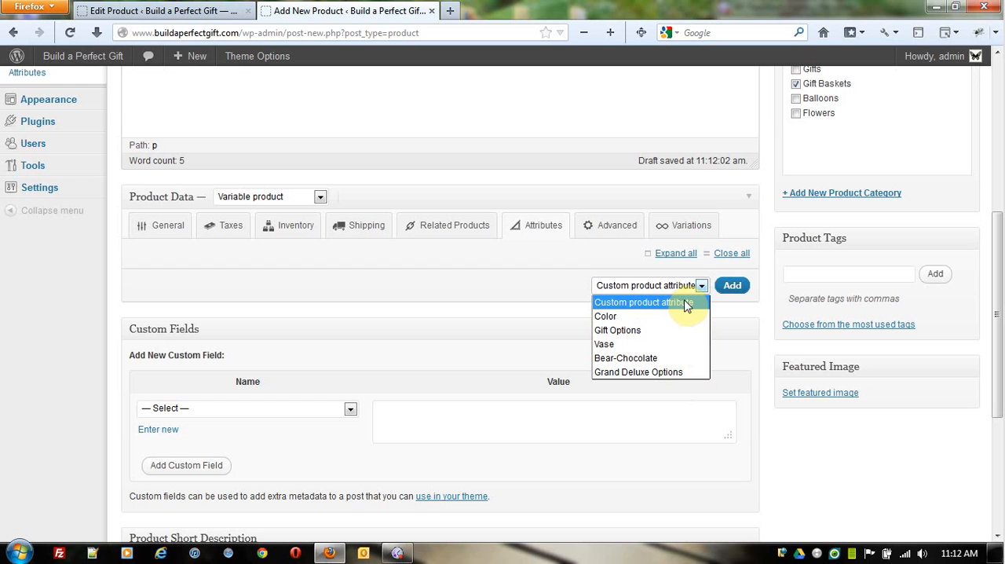
{"action": "left_click", "coordinate": [686, 303]}
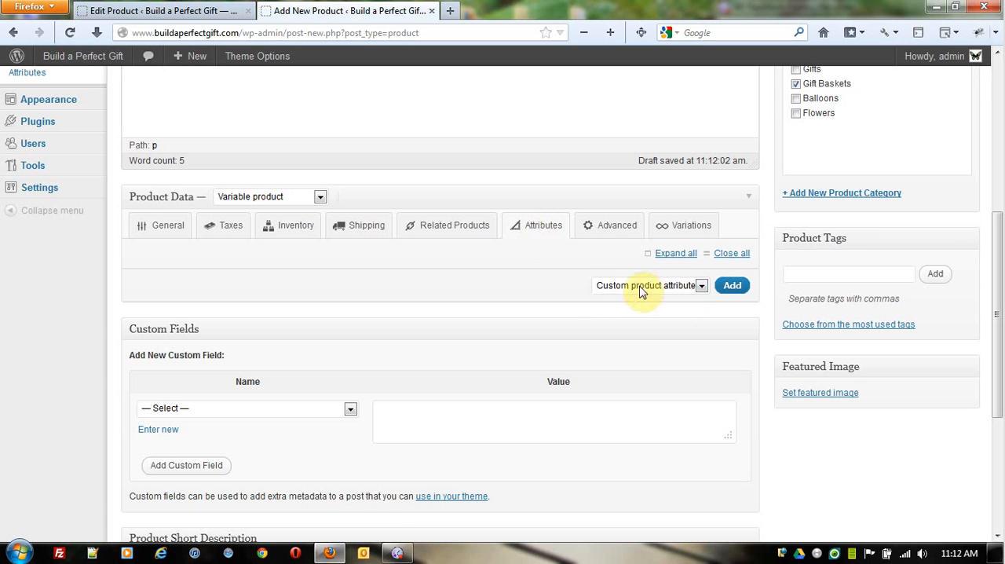
{"action": "left_click", "coordinate": [733, 286]}
Step: Name the attribute Option1, hide it from the product page and enable it for variations
{"action": "scroll", "coordinate": [421, 299], "scroll_direction": "down", "scroll_amount": 4}
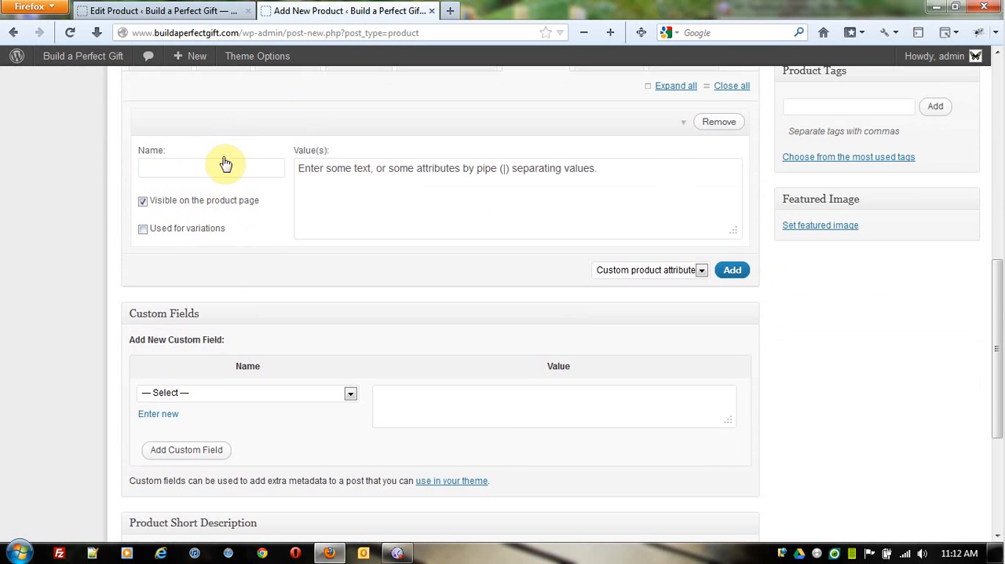
{"action": "left_click", "coordinate": [205, 163]}
{"action": "type", "text": "Option1"}
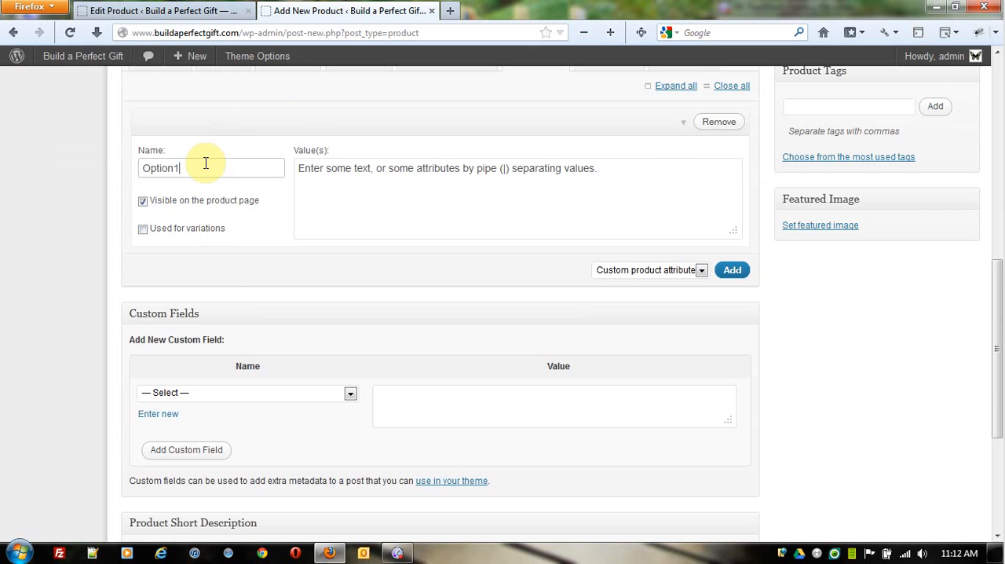
{"action": "left_click", "coordinate": [144, 204]}
{"action": "left_click", "coordinate": [144, 204]}
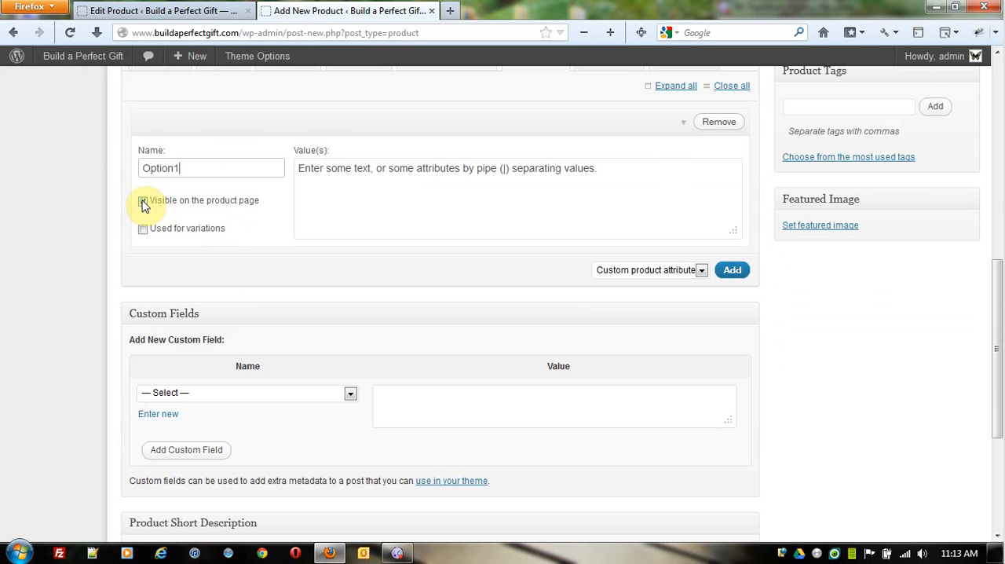
{"action": "left_click", "coordinate": [144, 205]}
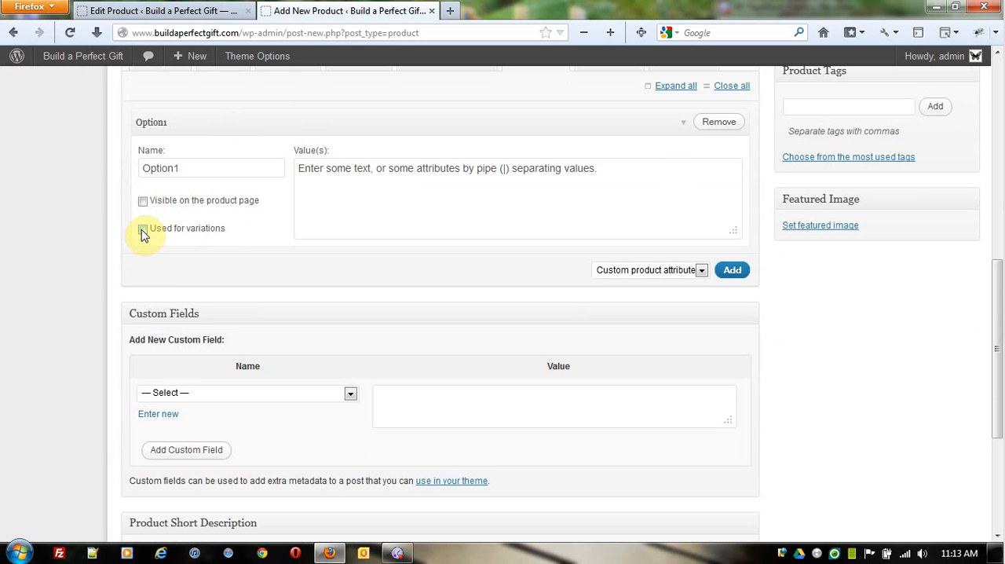
{"action": "left_click", "coordinate": [143, 229]}
Step: Enter White Tea|Candle|Chocolate|Bear|Capers as the values of the Option1 attribute
{"action": "left_click", "coordinate": [332, 183]}
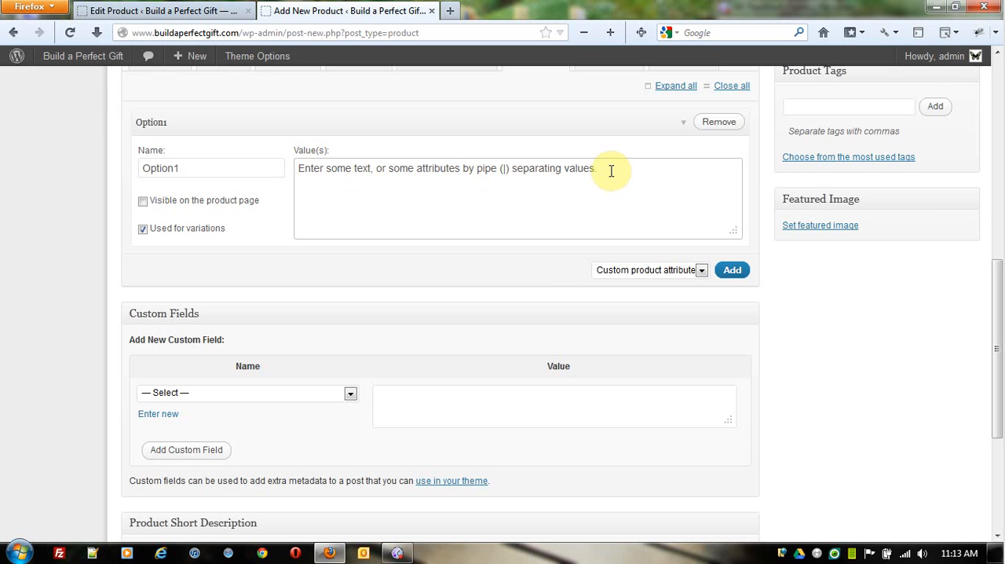
{"action": "type", "text": "White Tea"}
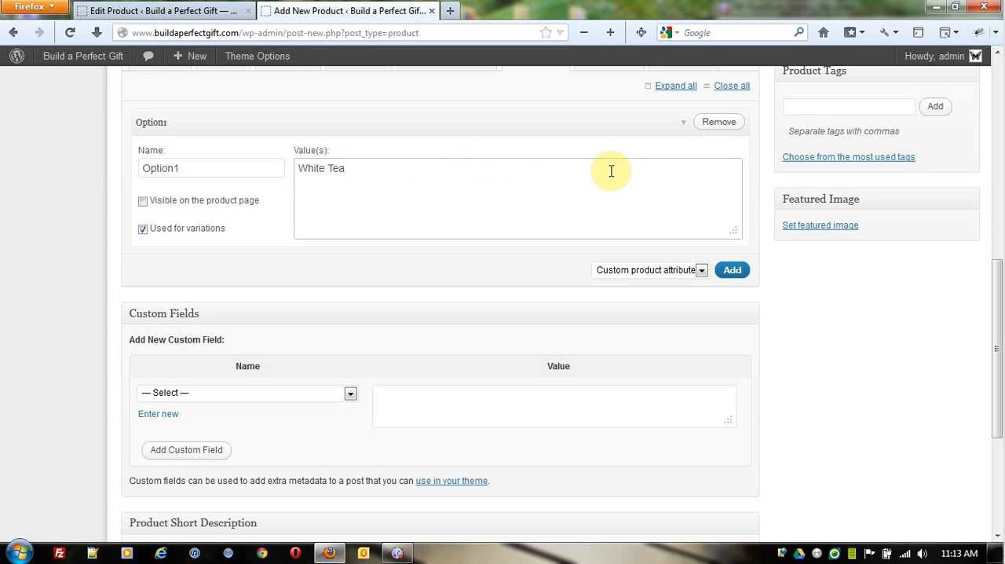
{"action": "type", "text": "|Candle|Chocolta"}
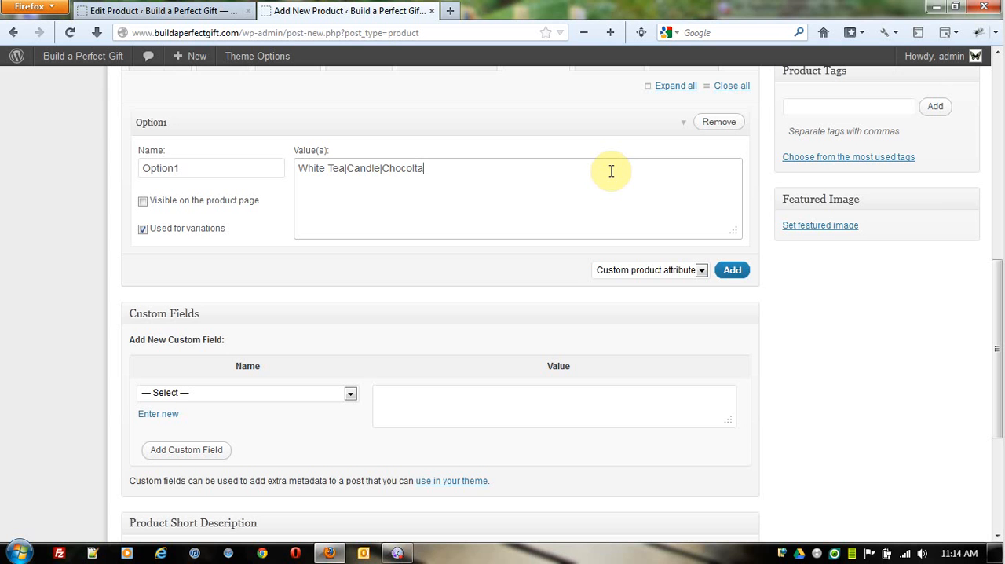
{"action": "key", "text": "BackSpace"}
{"action": "key", "text": "BackSpace"}
{"action": "type", "text": "ate|Bear|Capers"}
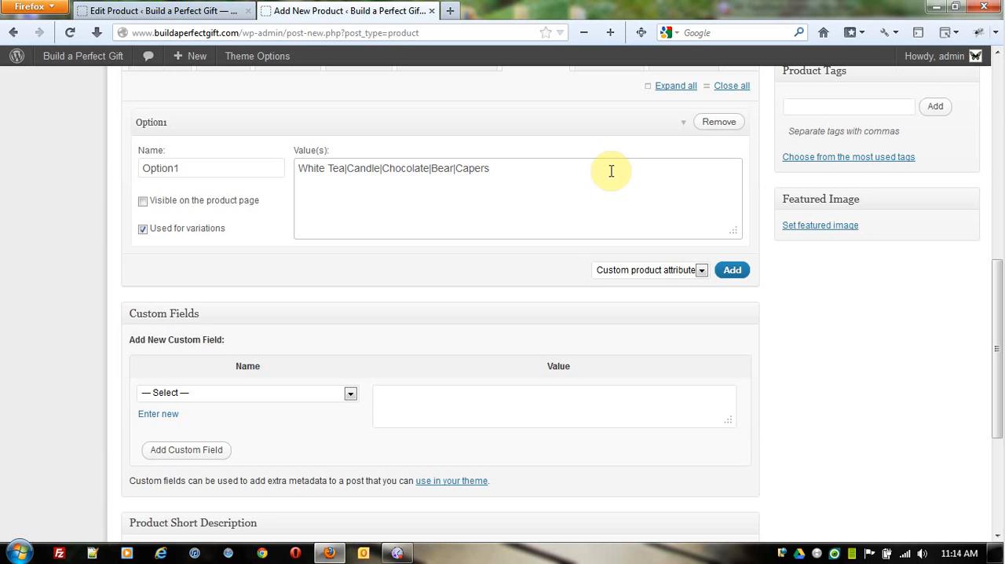
Step: Copy the full list of values from the Option1 attribute
{"action": "left_click_drag", "start_coordinate": [510, 167], "coordinate": [481, 168]}
{"action": "left_click_drag", "start_coordinate": [400, 170], "coordinate": [282, 167]}
{"action": "right_click", "coordinate": [416, 167]}
{"action": "left_click", "coordinate": [487, 215]}
{"action": "left_click", "coordinate": [478, 171]}
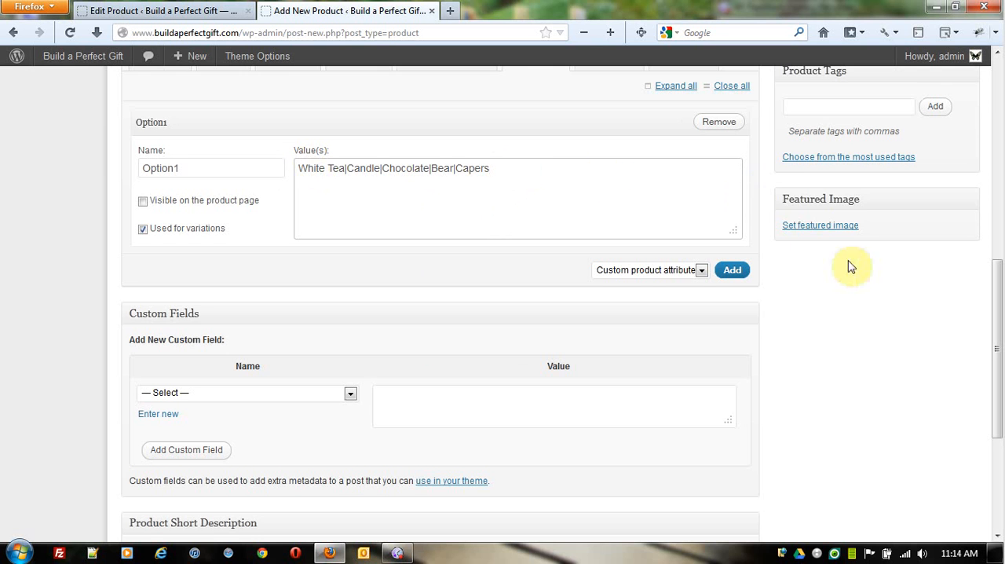
Step: Add a second custom product attribute named Option2, hidden from the product page and used for variations
{"action": "scroll", "coordinate": [902, 292], "scroll_direction": "down", "scroll_amount": 2}
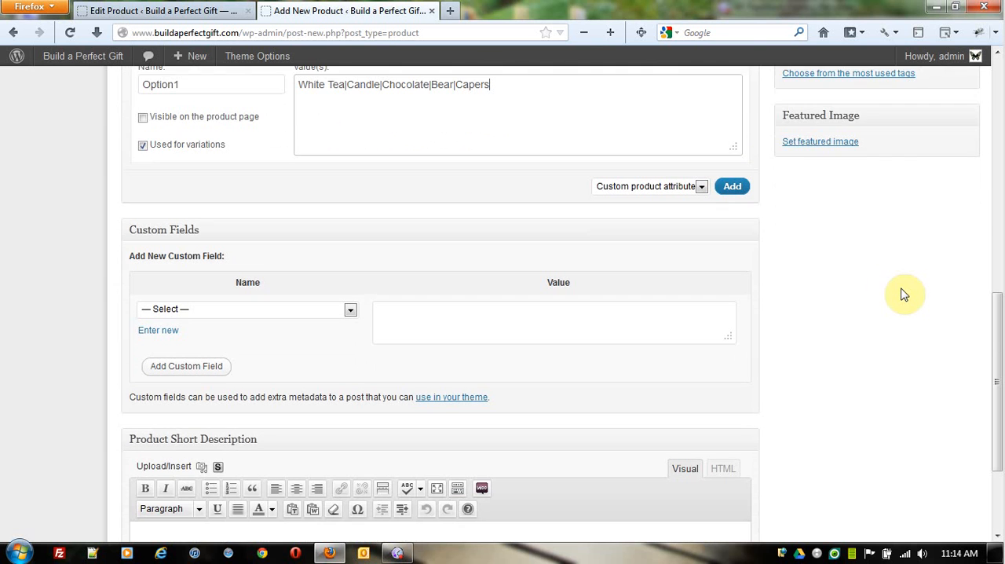
{"action": "scroll", "coordinate": [893, 285], "scroll_direction": "up", "scroll_amount": 1}
{"action": "scroll", "coordinate": [893, 285], "scroll_direction": "up", "scroll_amount": 1}
{"action": "left_click", "coordinate": [732, 268]}
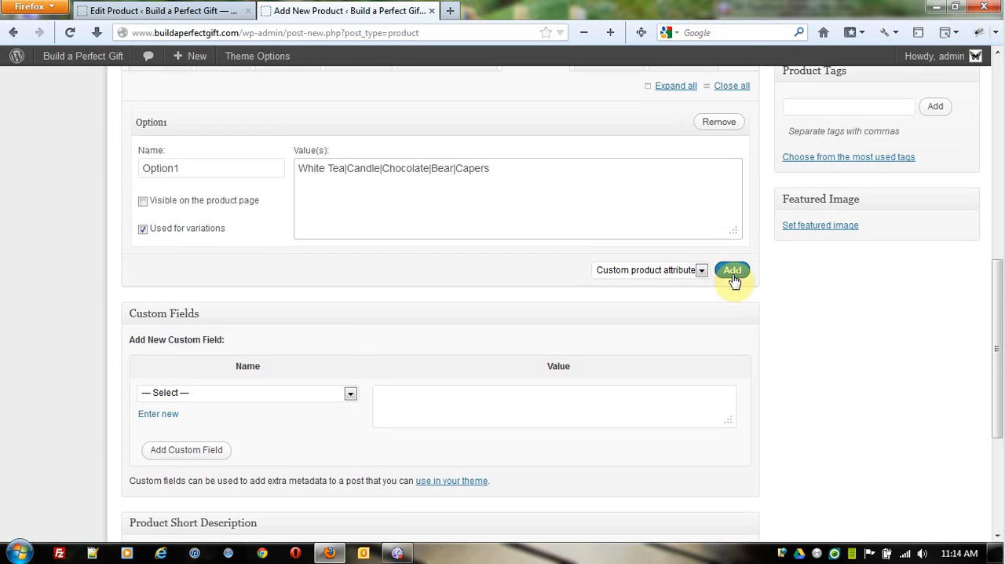
{"action": "left_click", "coordinate": [235, 311]}
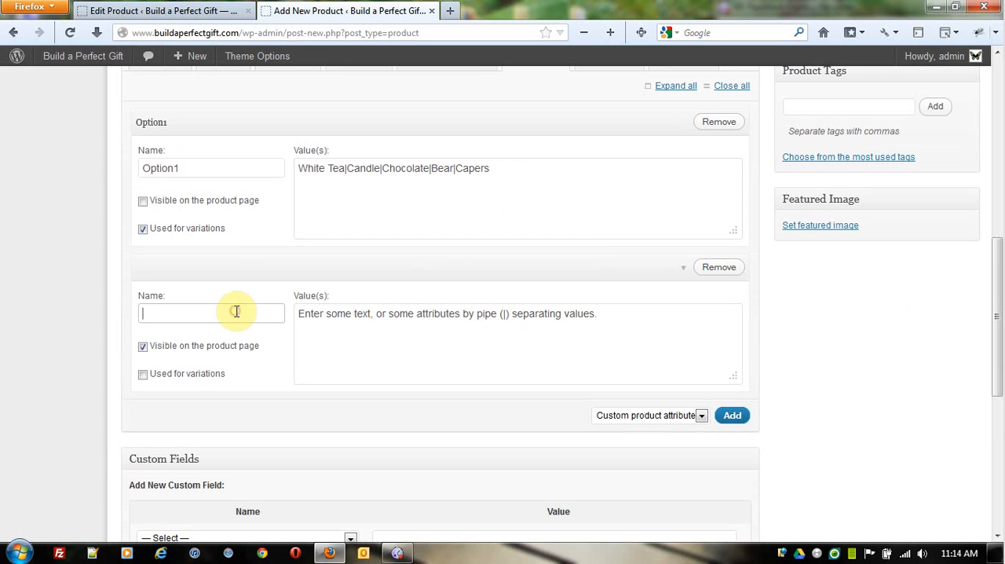
{"action": "type", "text": "Option2"}
{"action": "left_click", "coordinate": [143, 348]}
{"action": "left_click", "coordinate": [143, 375]}
Step: Paste the copied value list White Tea|Candle|Chocolate|Bear|Capers into the Option2 attribute
{"action": "right_click", "coordinate": [385, 348]}
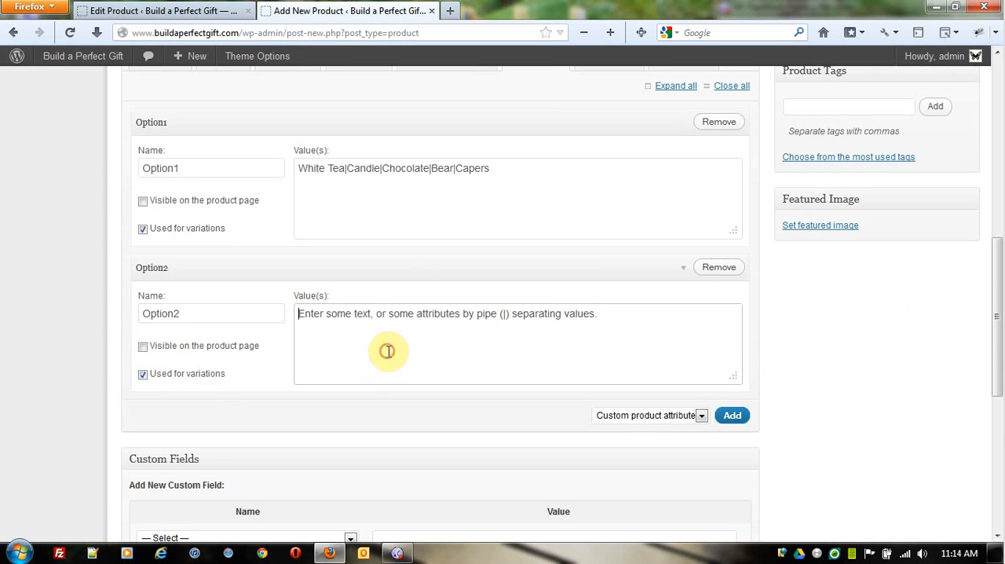
{"action": "left_click", "coordinate": [435, 120]}
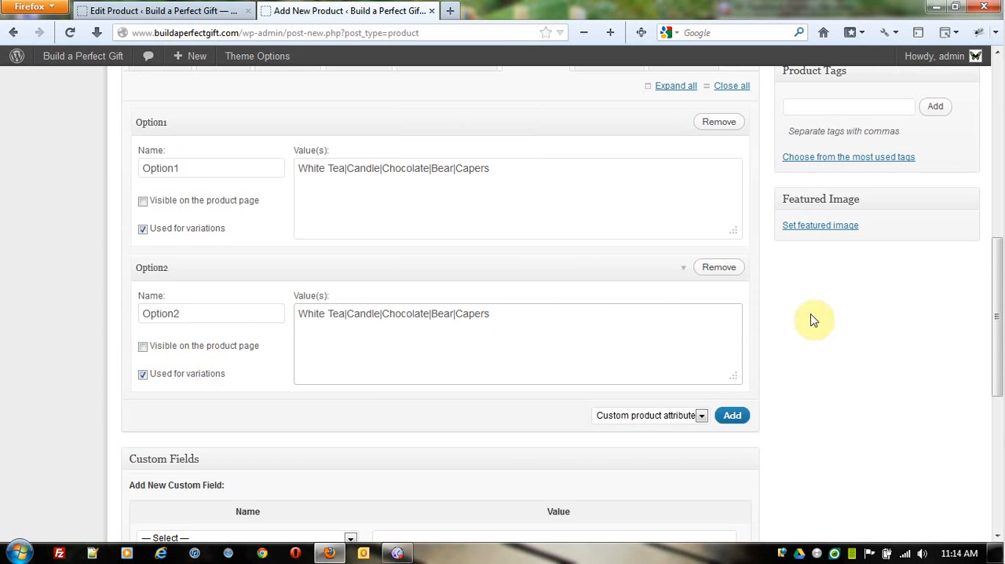
{"action": "scroll", "coordinate": [882, 326], "scroll_direction": "down", "scroll_amount": 2}
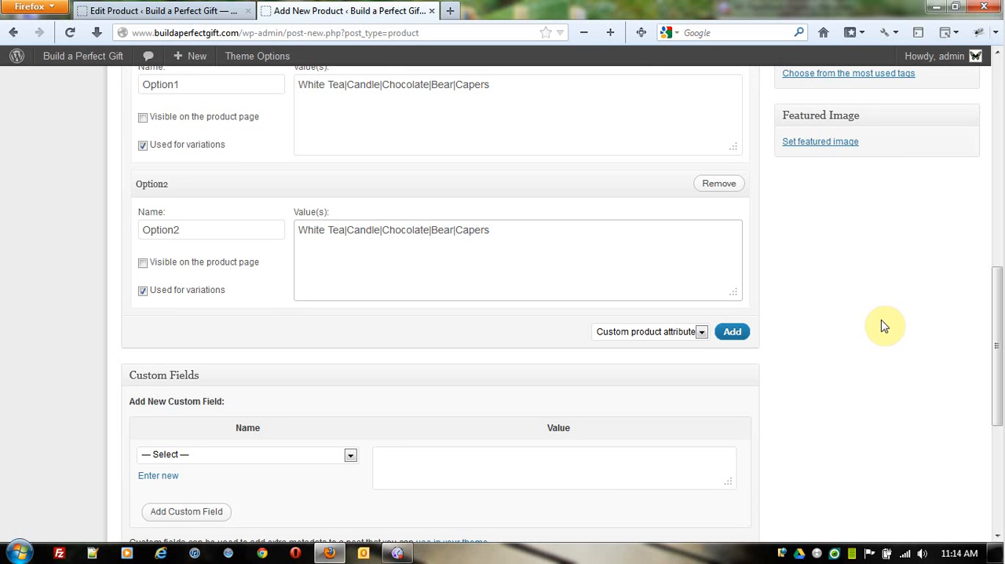
Step: Add a third custom product attribute named Option3, hidden from the product page and used for variations
{"action": "left_click", "coordinate": [738, 332]}
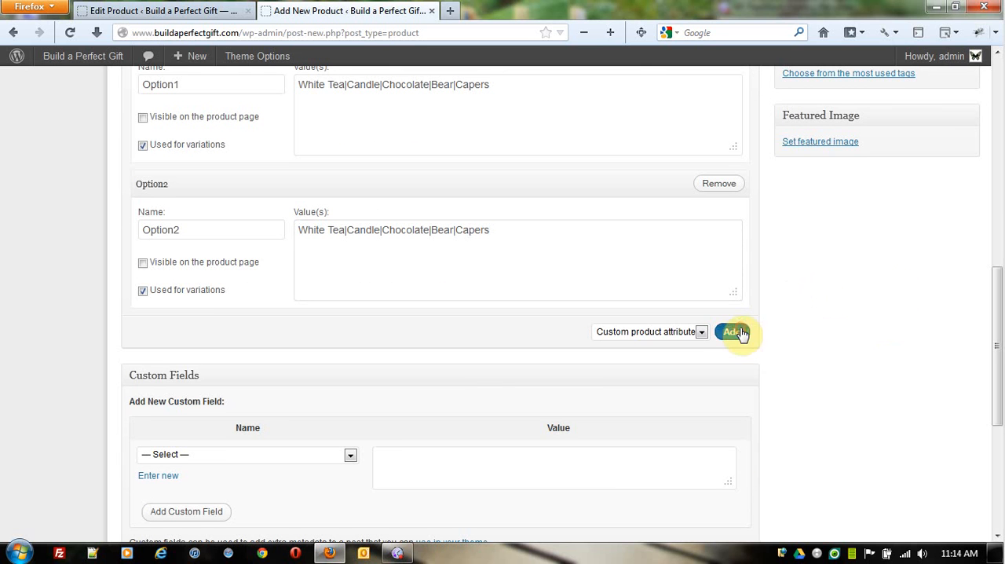
{"action": "left_click", "coordinate": [242, 374]}
{"action": "type", "text": "Option3"}
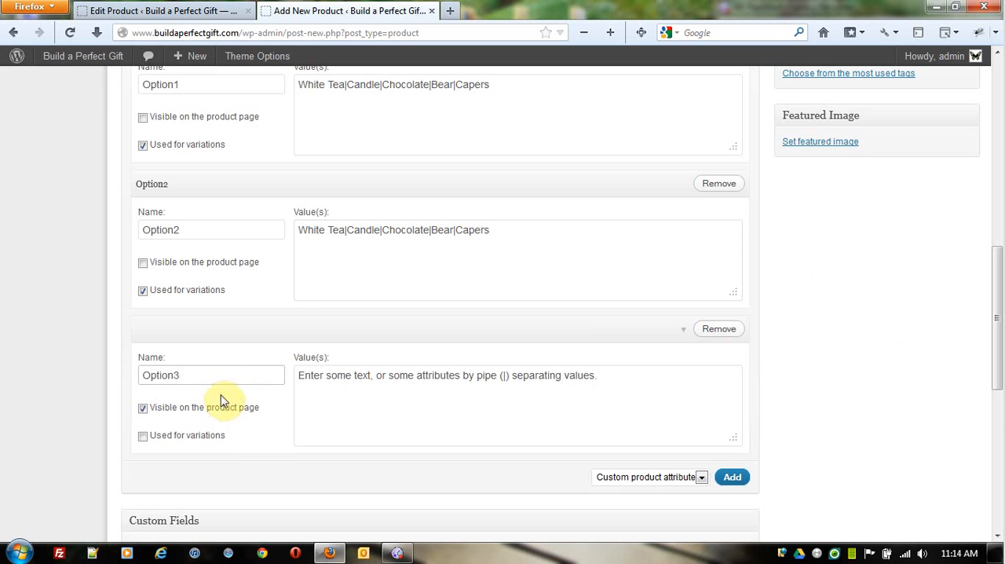
{"action": "left_click", "coordinate": [142, 408]}
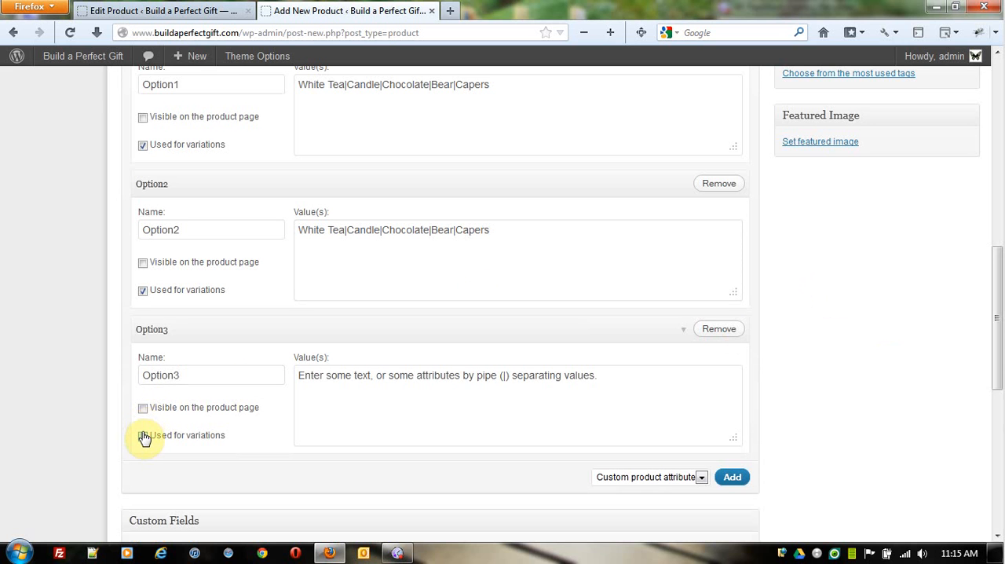
{"action": "left_click", "coordinate": [143, 436]}
Step: Paste the copied value list White Tea|Candle|Chocolate|Bear|Capers into the Option3 attribute
{"action": "left_click", "coordinate": [412, 404]}
{"action": "right_click", "coordinate": [412, 405]}
{"action": "left_click", "coordinate": [480, 176]}
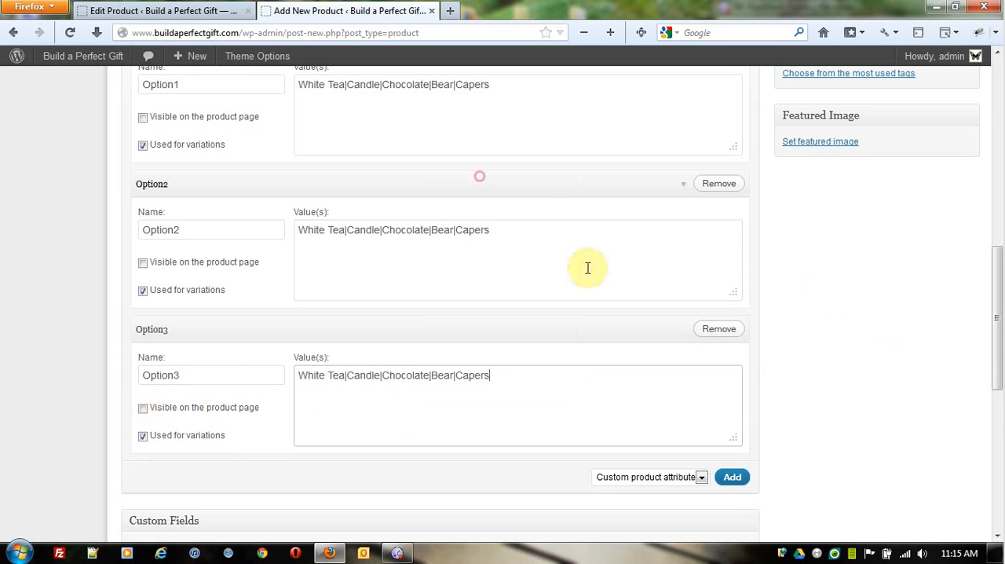
Step: Publish the variable product with its three option attributes
{"action": "scroll", "coordinate": [887, 376], "scroll_direction": "up", "scroll_amount": 5}
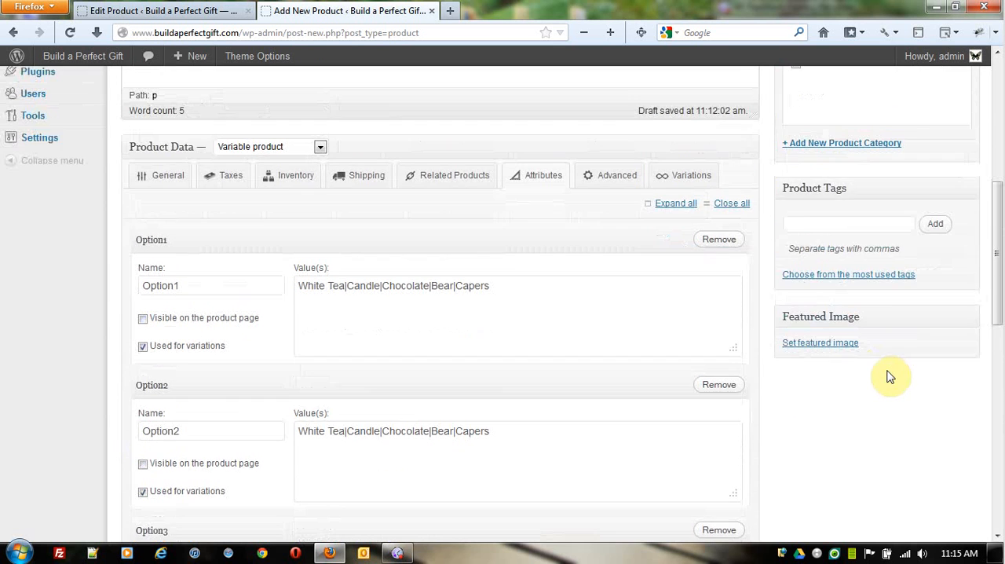
{"action": "scroll", "coordinate": [836, 369], "scroll_direction": "up", "scroll_amount": 7}
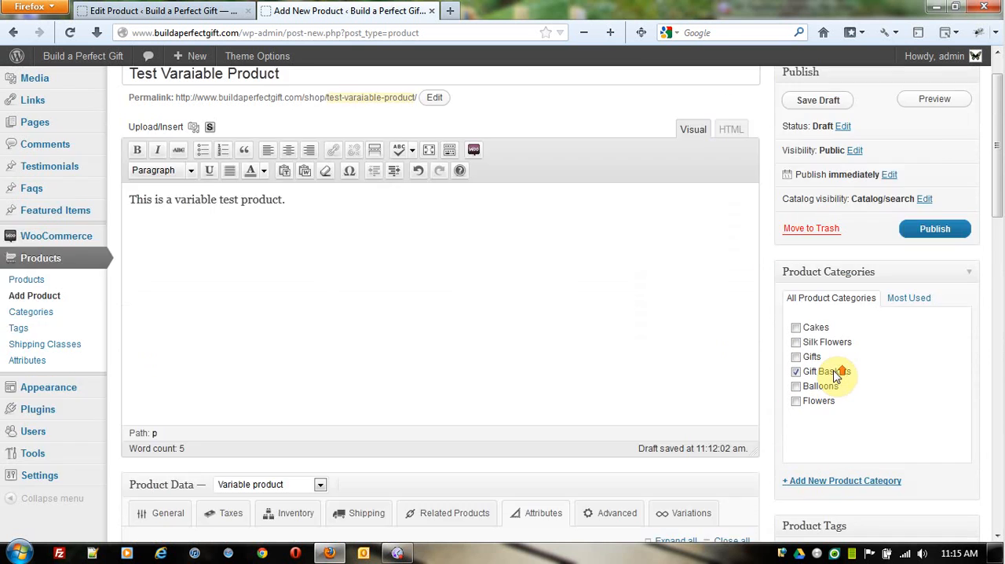
{"action": "left_click", "coordinate": [939, 280]}
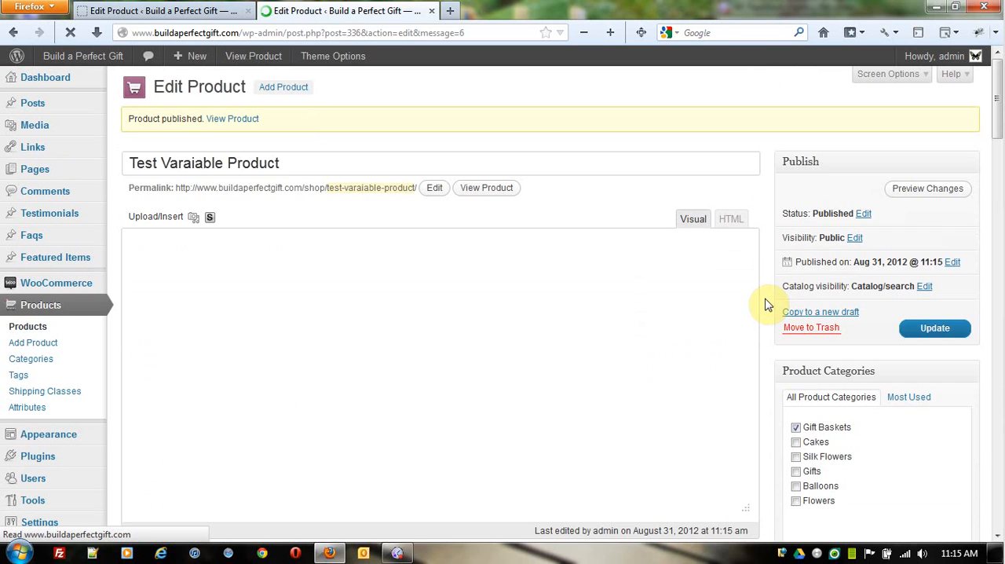
Step: Review the saved attributes of the published product
{"action": "scroll", "coordinate": [765, 302], "scroll_direction": "down", "scroll_amount": 12}
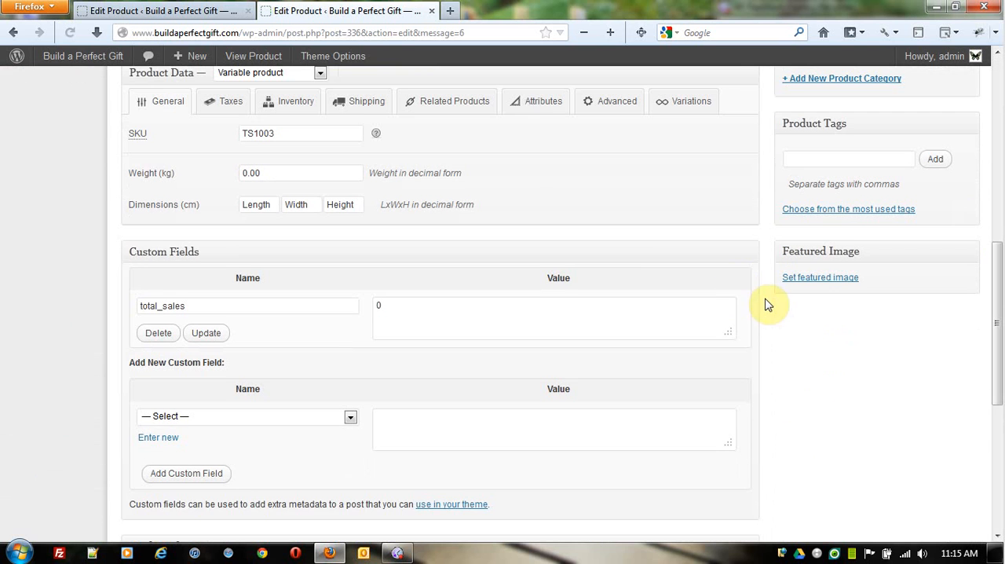
{"action": "left_click", "coordinate": [530, 107]}
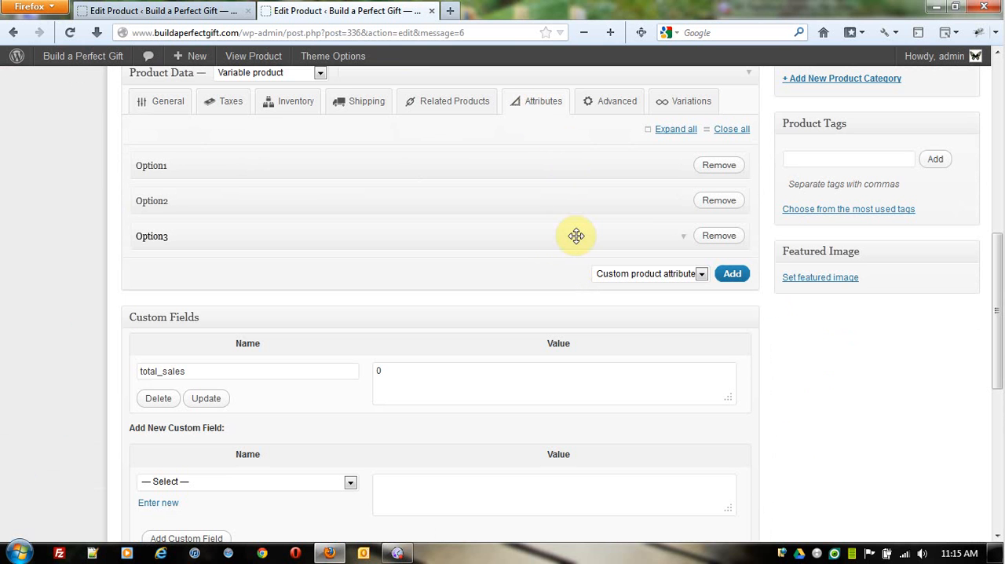
{"action": "scroll", "coordinate": [578, 236], "scroll_direction": "up", "scroll_amount": 3}
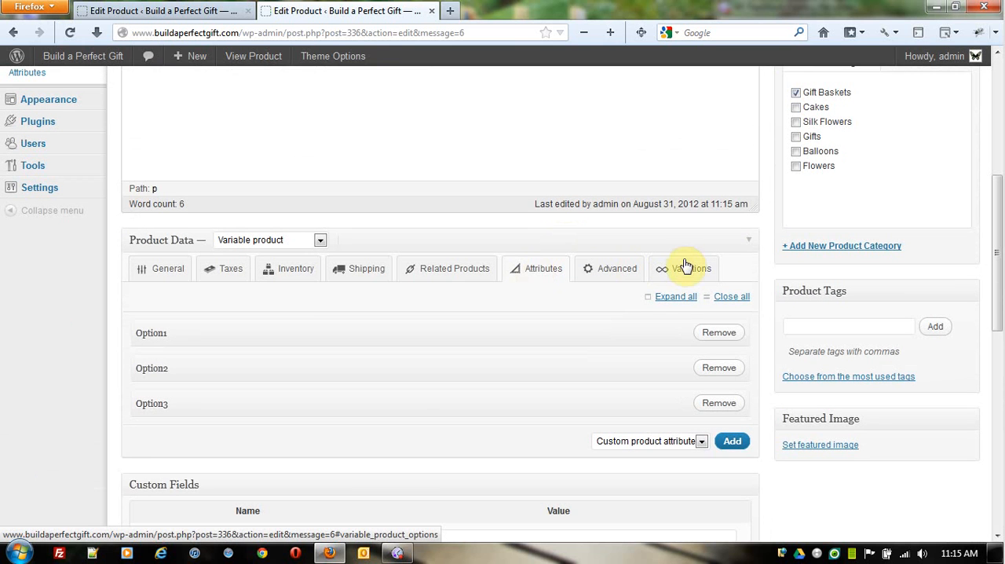
Step: Add one variation covering any Option1, Option2 and Option3, and set its price to 85.99
{"action": "left_click", "coordinate": [686, 270]}
{"action": "scroll", "coordinate": [683, 271], "scroll_direction": "down", "scroll_amount": 2}
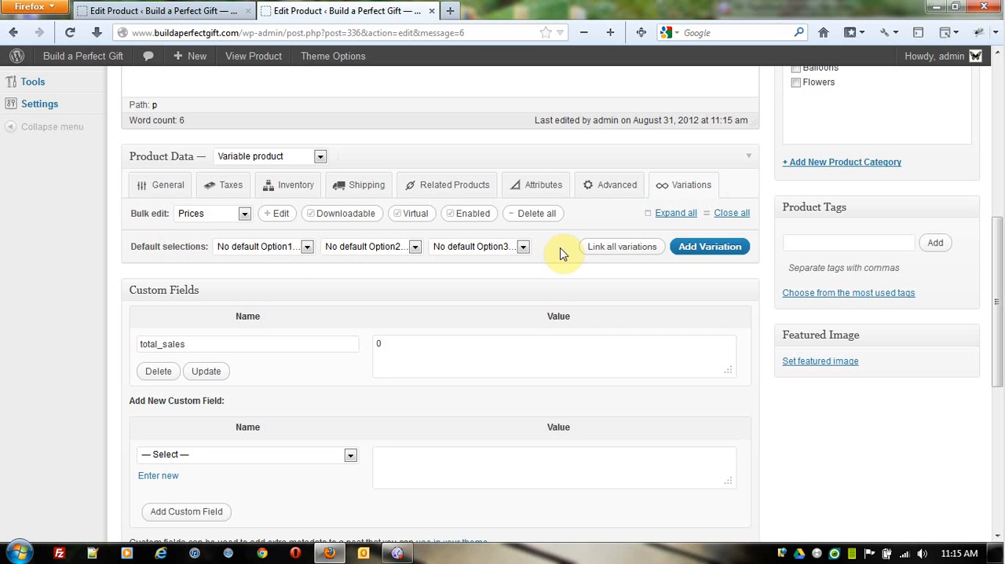
{"action": "left_click", "coordinate": [720, 250]}
{"action": "left_click", "coordinate": [399, 347]}
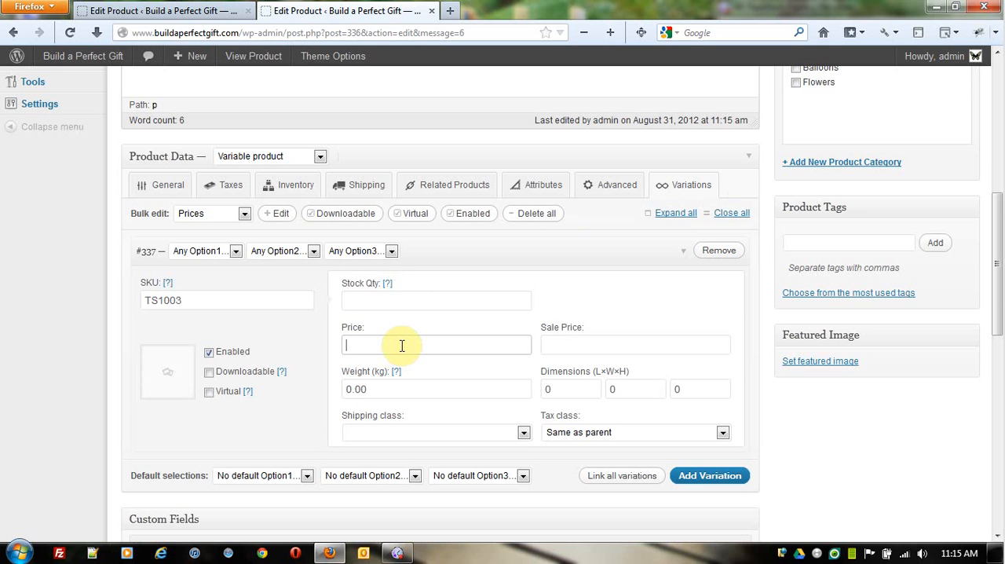
{"action": "type", "text": "7"}
{"action": "key", "text": "BackSpace"}
{"action": "type", "text": "85.99"}
{"action": "left_click", "coordinate": [407, 295]}
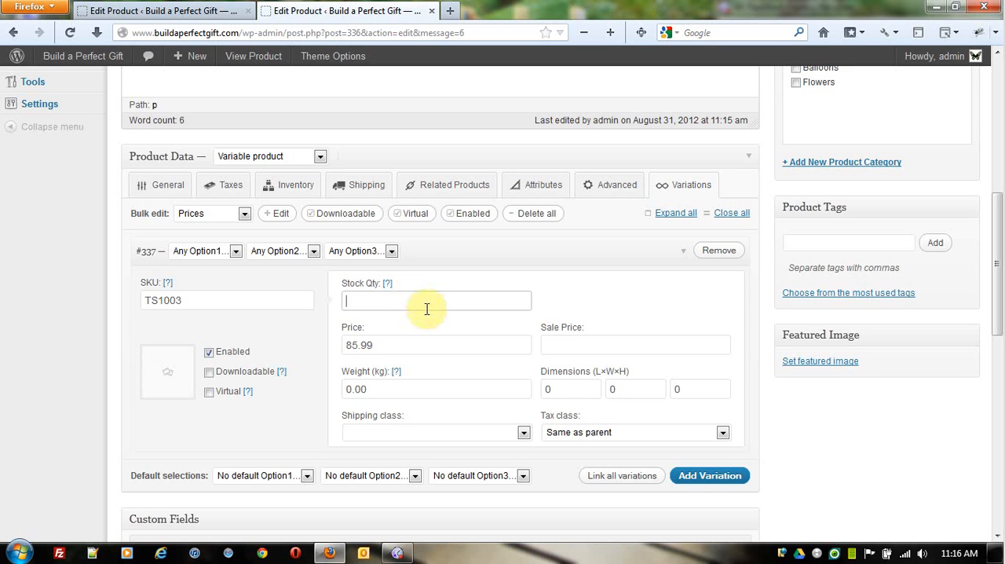
{"action": "left_click", "coordinate": [424, 340]}
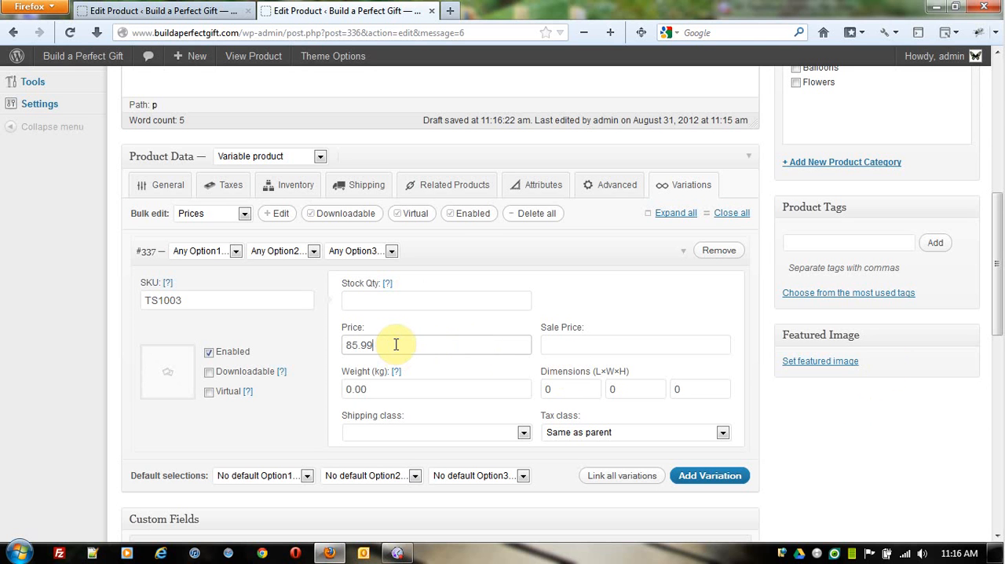
{"action": "left_click", "coordinate": [684, 256]}
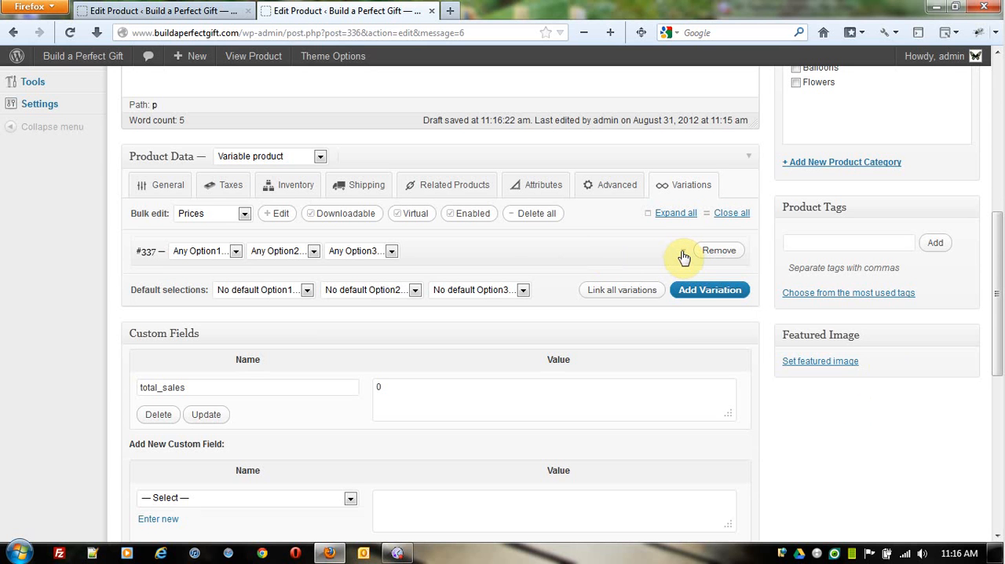
{"action": "left_click", "coordinate": [684, 255]}
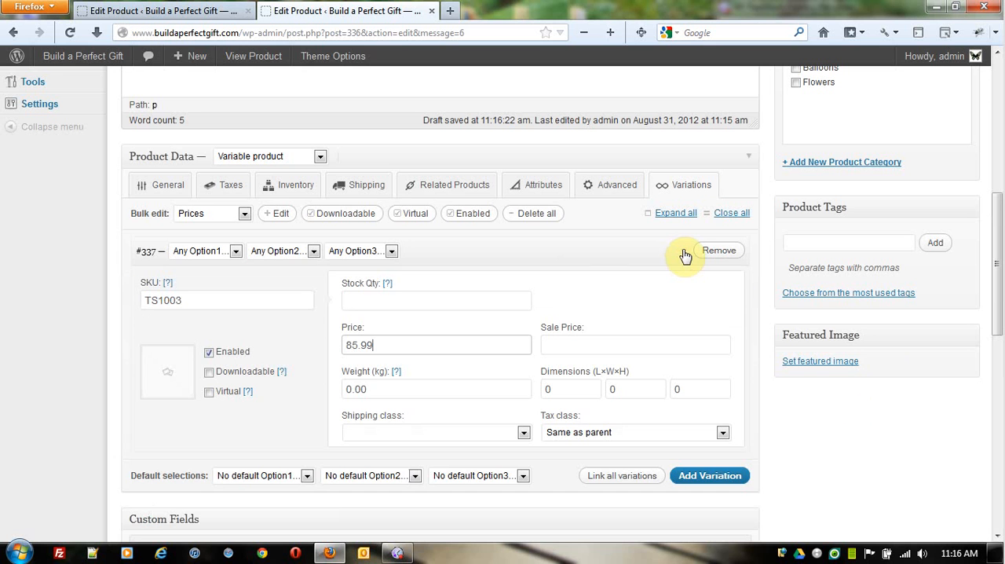
{"action": "left_click", "coordinate": [422, 344]}
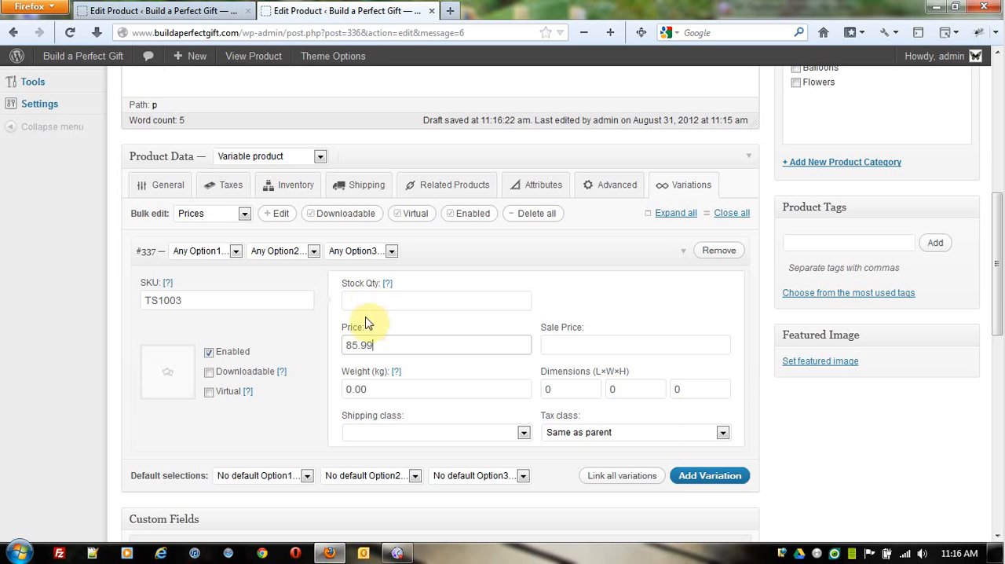
Step: Examine the choices offered for Option1, Option2 and Option3 on the variation
{"action": "left_click", "coordinate": [234, 251]}
{"action": "left_click", "coordinate": [276, 252]}
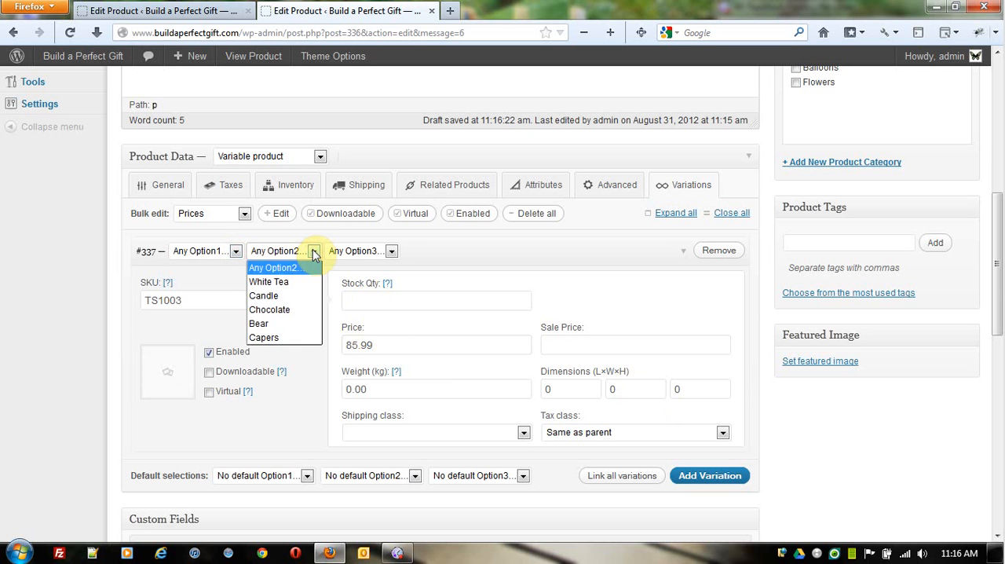
{"action": "left_click", "coordinate": [392, 253]}
{"action": "left_click", "coordinate": [393, 255]}
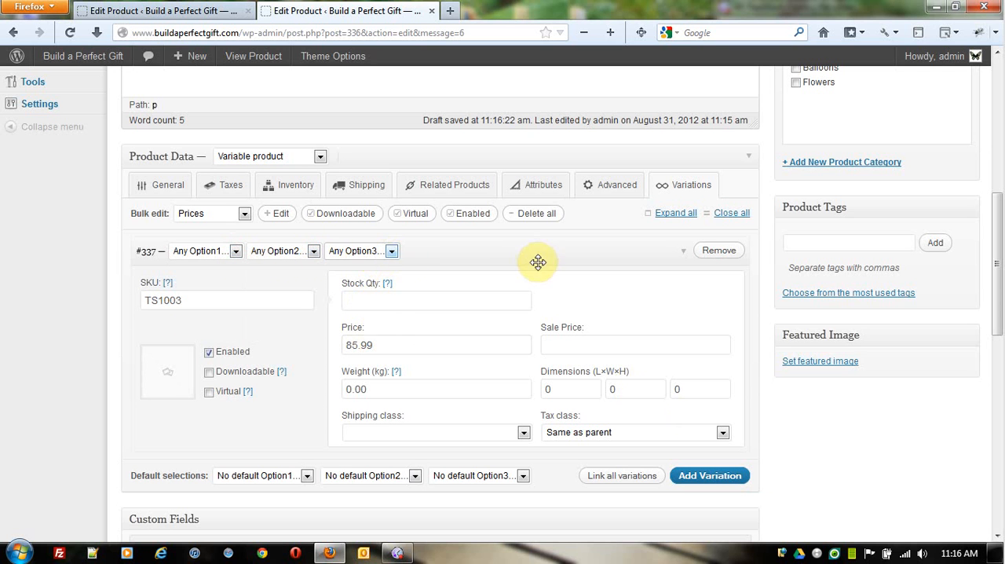
Step: Update the product to save its variation and open its shop page
{"action": "scroll", "coordinate": [927, 251], "scroll_direction": "up", "scroll_amount": 9}
{"action": "left_click", "coordinate": [932, 329]}
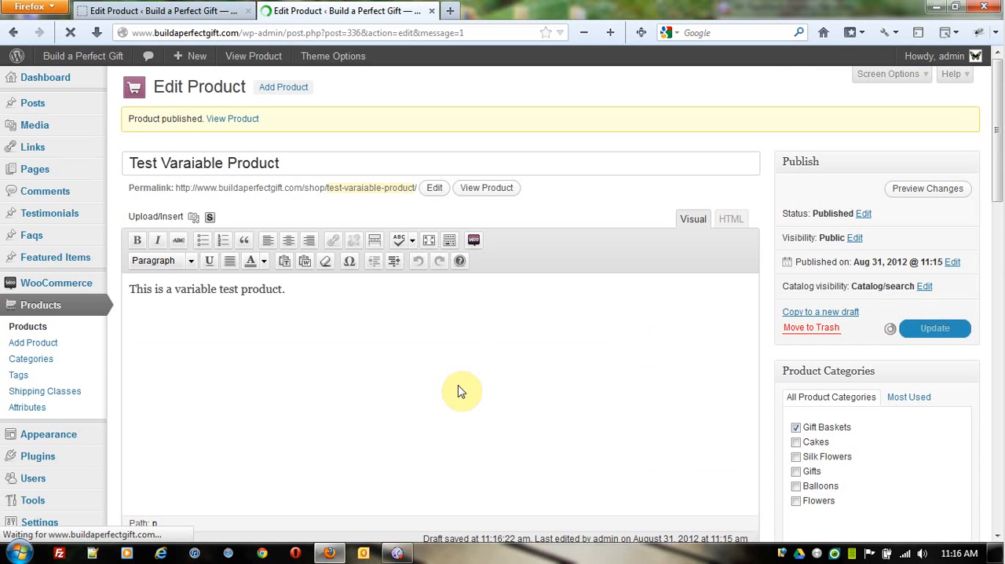
{"action": "left_click", "coordinate": [488, 188]}
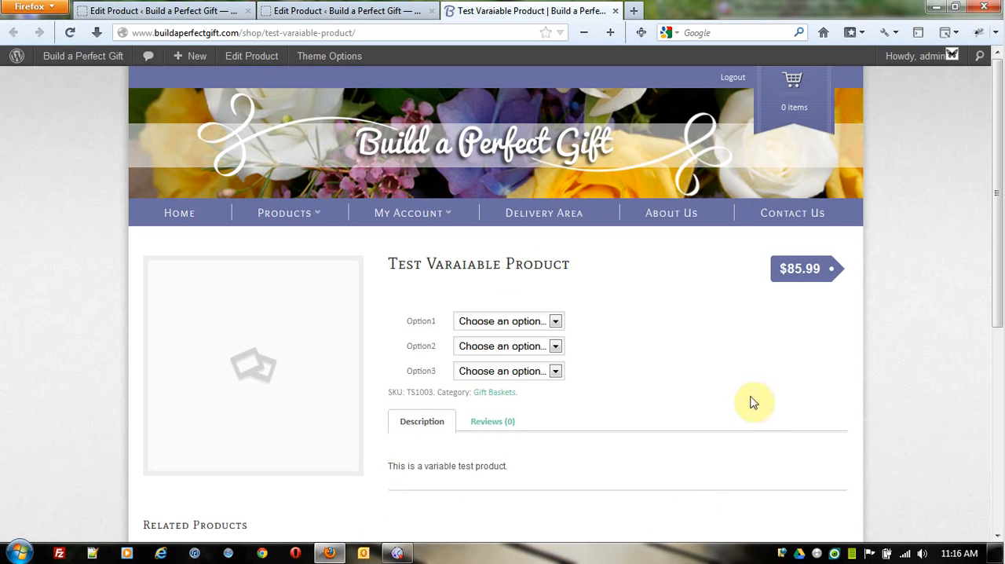
Step: Test the shop page by choosing White Tea for Option1, Chocolate for Option2 and Bear for Option3
{"action": "scroll", "coordinate": [697, 324], "scroll_direction": "down", "scroll_amount": 2}
{"action": "left_click", "coordinate": [555, 237]}
{"action": "left_click", "coordinate": [517, 267]}
{"action": "left_click", "coordinate": [556, 263]}
{"action": "left_click", "coordinate": [518, 314]}
{"action": "left_click", "coordinate": [556, 286]}
{"action": "left_click", "coordinate": [537, 351]}
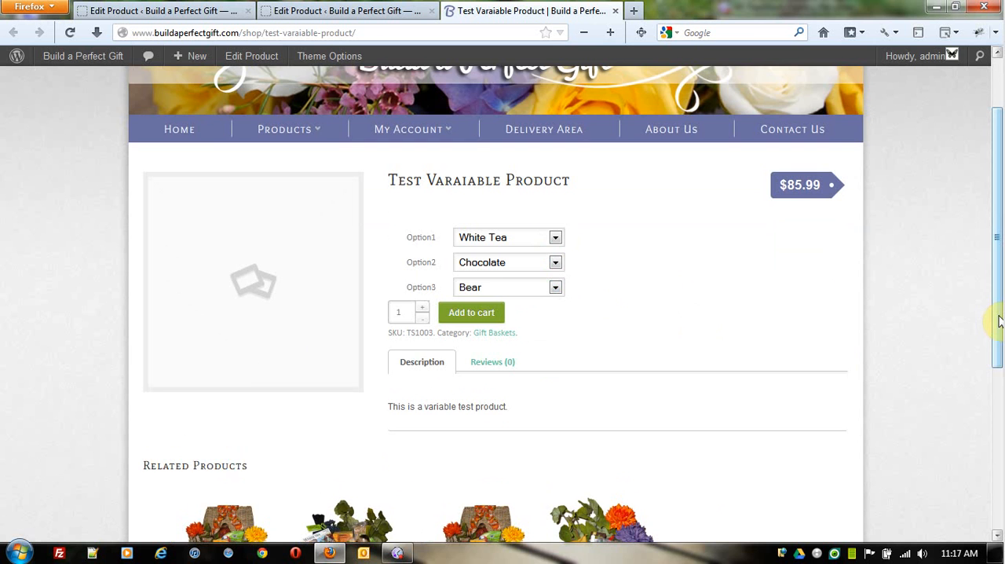
Step: Reset Option1, Option2 and Option3 on the shop page to Choose an option
{"action": "scroll", "coordinate": [998, 320], "scroll_direction": "down", "scroll_amount": 2}
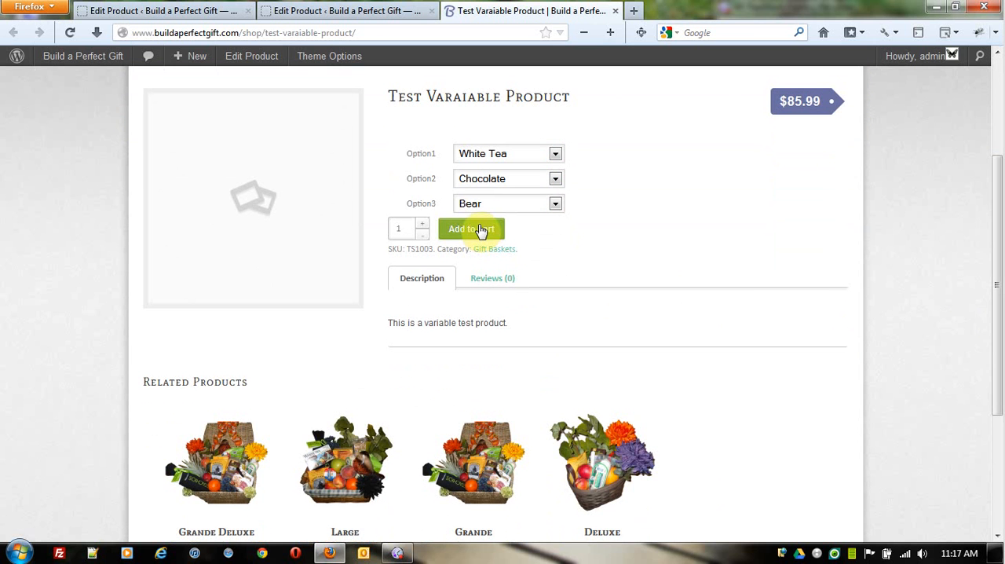
{"action": "left_click", "coordinate": [555, 153]}
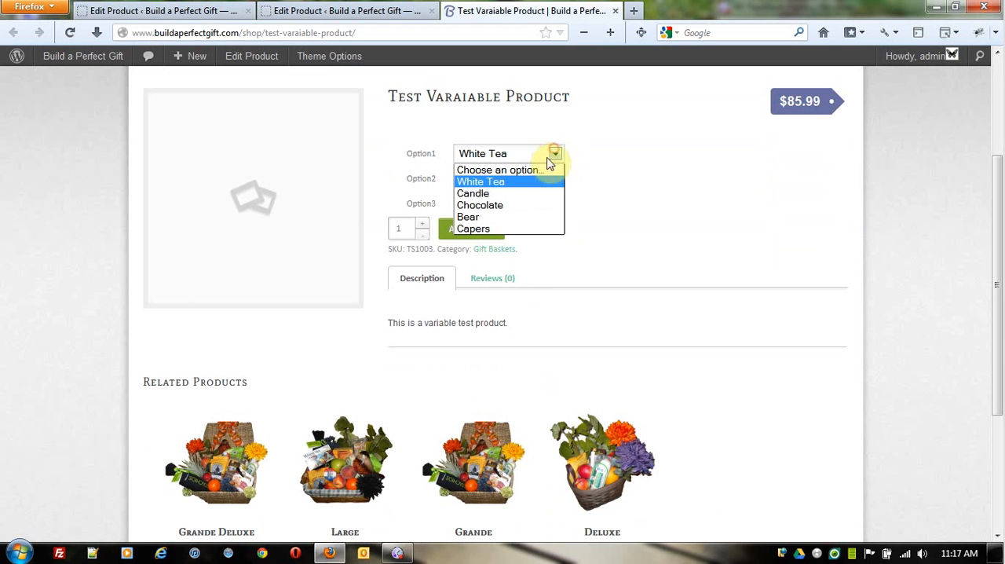
{"action": "left_click", "coordinate": [548, 166]}
{"action": "left_click", "coordinate": [557, 179]}
{"action": "left_click", "coordinate": [553, 194]}
{"action": "left_click", "coordinate": [555, 204]}
{"action": "left_click", "coordinate": [551, 220]}
Step: Test choosing a value for each option in reverse order, from Option3 to Option1
{"action": "left_click", "coordinate": [555, 204]}
{"action": "left_click", "coordinate": [541, 243]}
{"action": "left_click", "coordinate": [555, 179]}
{"action": "left_click", "coordinate": [542, 230]}
{"action": "left_click", "coordinate": [555, 153]}
{"action": "left_click", "coordinate": [521, 183]}
Step: Clear the second test combination by returning all three options to Choose an option
{"action": "left_click", "coordinate": [554, 153]}
{"action": "left_click", "coordinate": [558, 179]}
{"action": "left_click", "coordinate": [553, 195]}
{"action": "left_click", "coordinate": [556, 205]}
{"action": "left_click", "coordinate": [552, 223]}
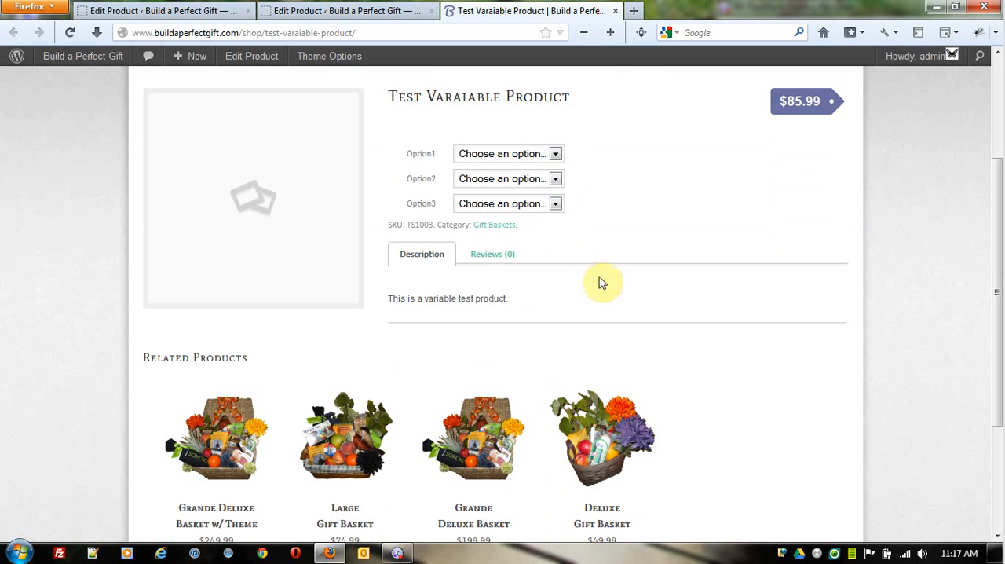
Step: Close the shop page and review the product's variation and attribute settings in the editor
{"action": "left_click", "coordinate": [616, 11]}
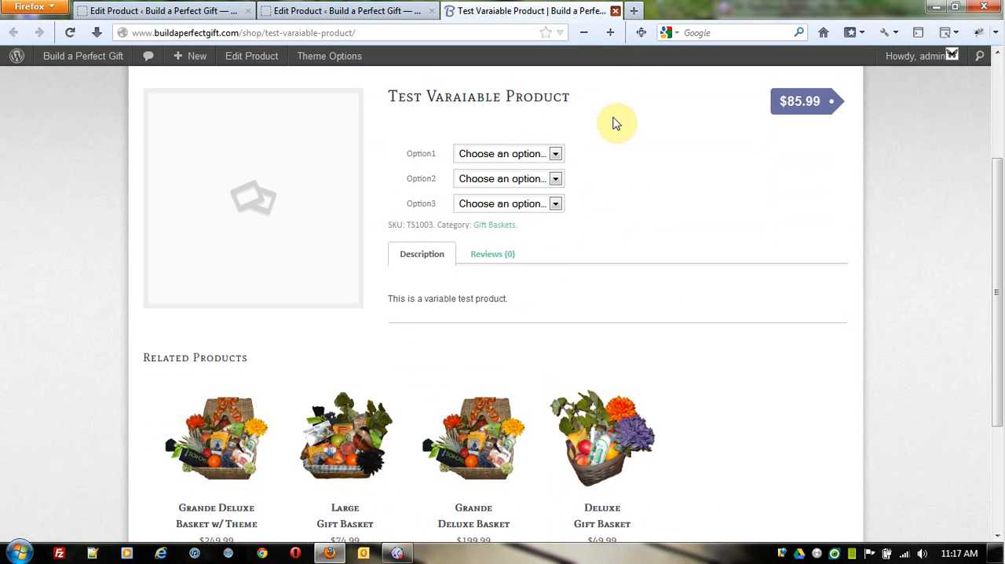
{"action": "scroll", "coordinate": [640, 228], "scroll_direction": "down", "scroll_amount": 5}
{"action": "scroll", "coordinate": [645, 261], "scroll_direction": "down", "scroll_amount": 3}
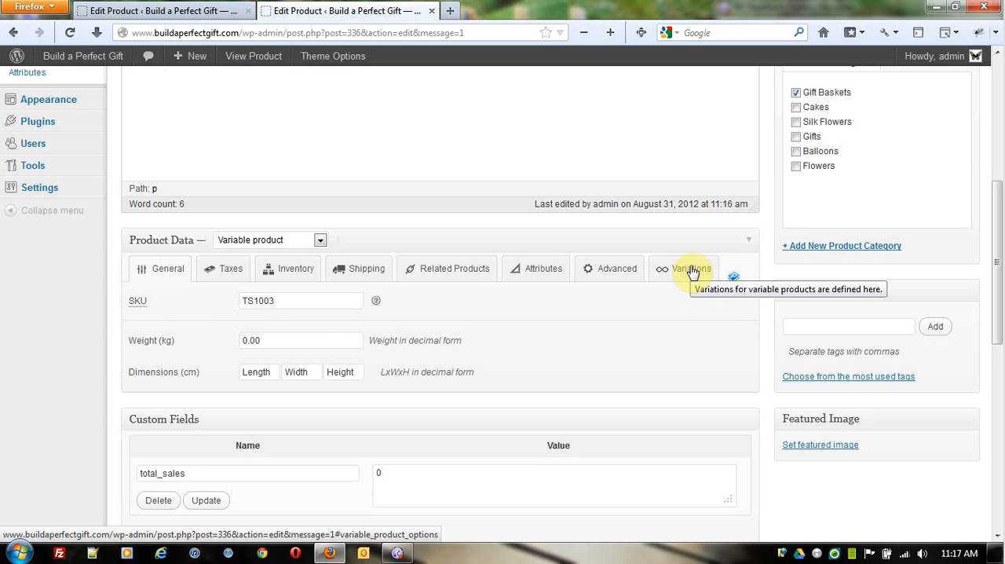
{"action": "left_click", "coordinate": [691, 270]}
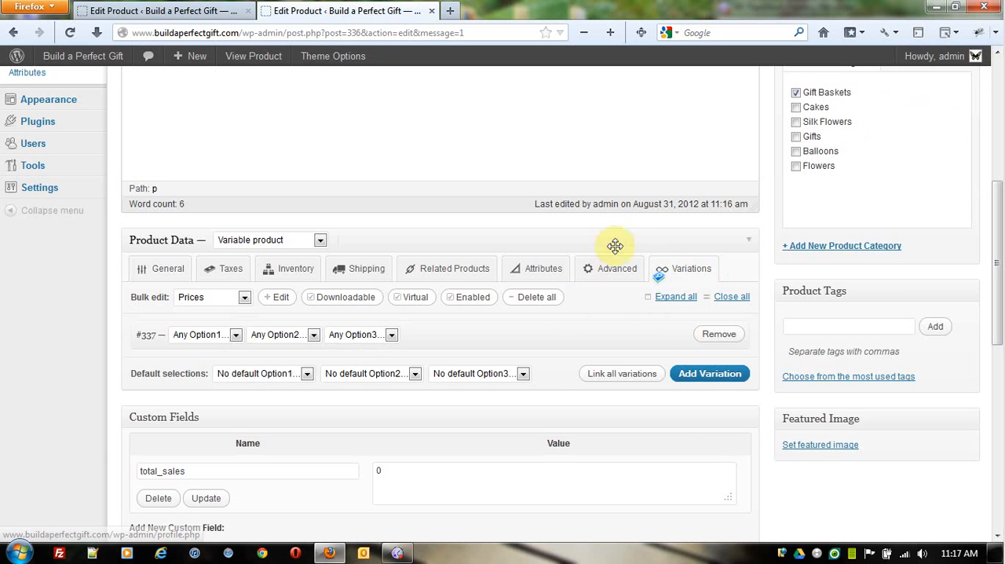
{"action": "left_click", "coordinate": [529, 268]}
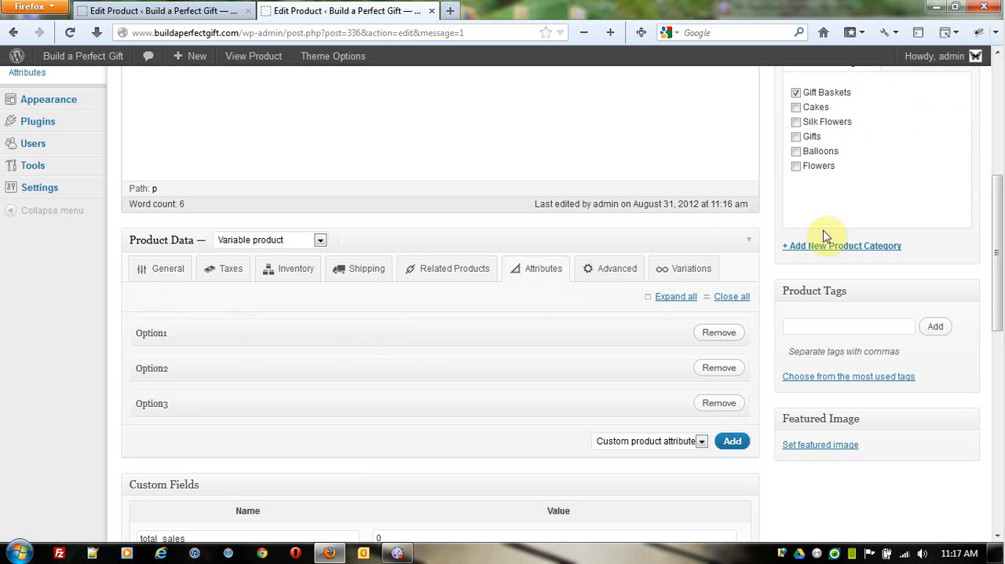
{"action": "left_click", "coordinate": [700, 269]}
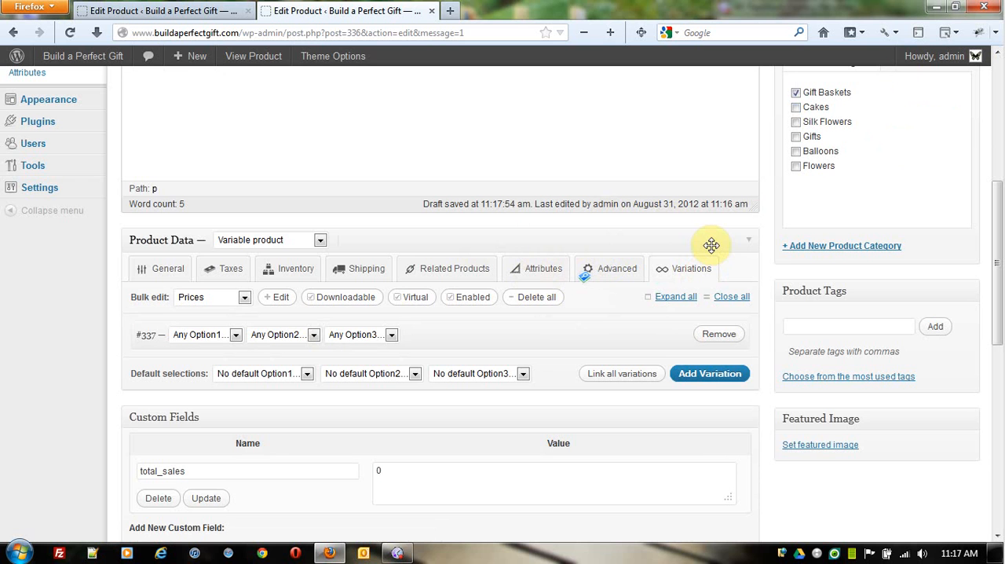
{"action": "scroll", "coordinate": [675, 424], "scroll_direction": "up", "scroll_amount": 2}
{"action": "scroll", "coordinate": [721, 409], "scroll_direction": "up", "scroll_amount": 5}
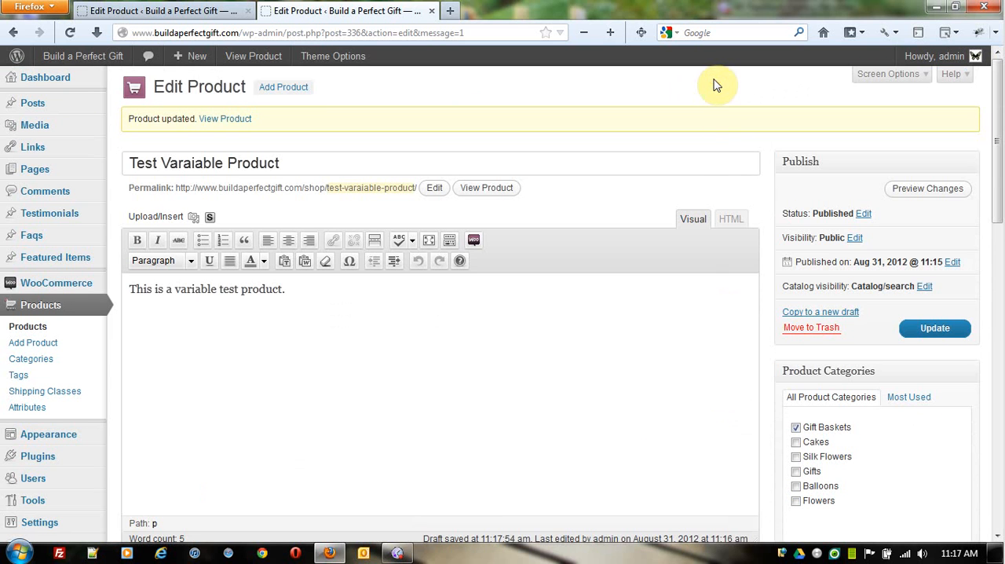
{"action": "left_click", "coordinate": [397, 554]}
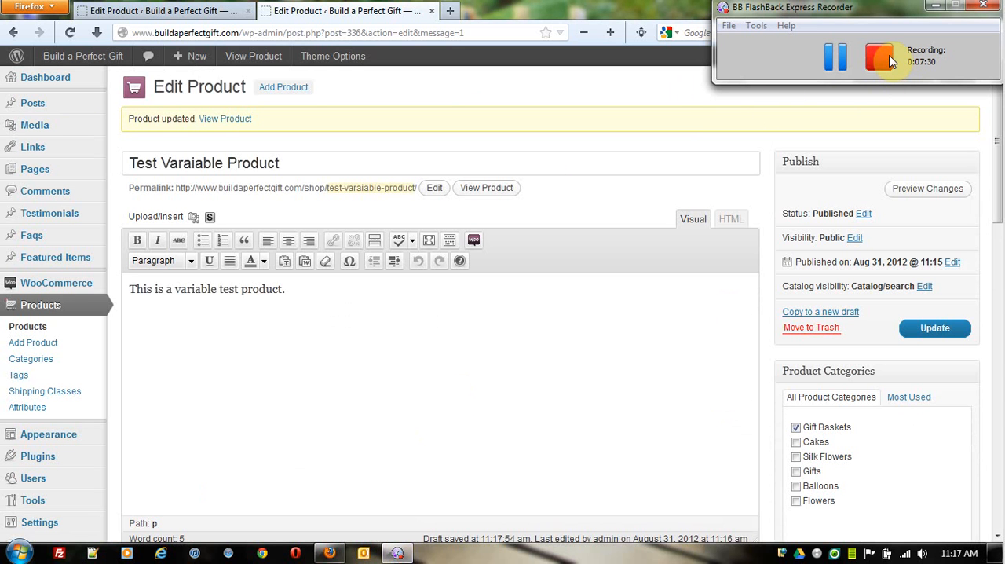